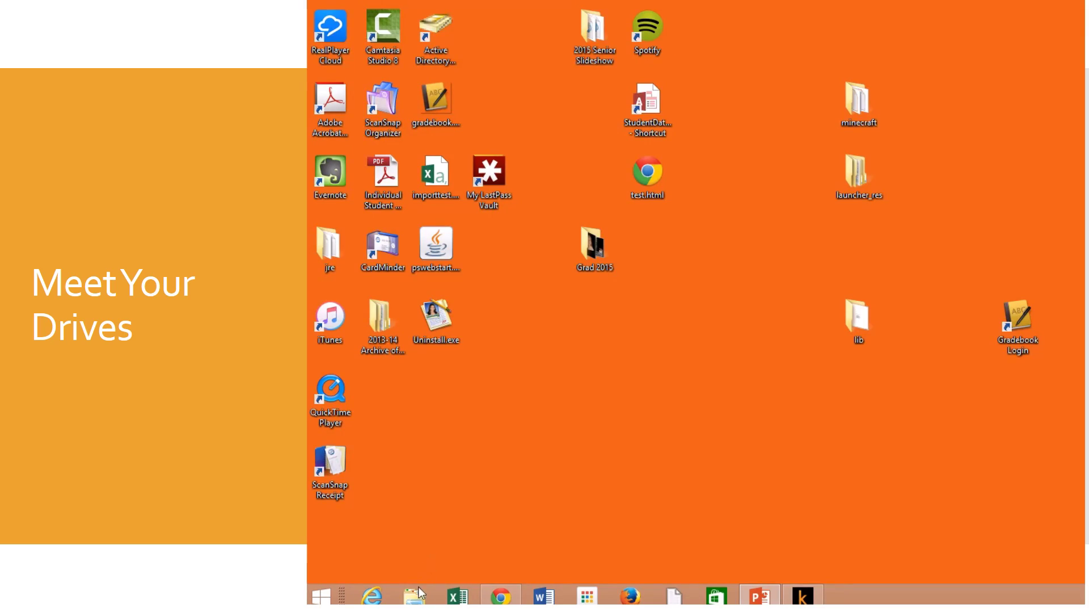
Step: Launch File Explorer from the taskbar so it opens at This PC
{"action": "left_click", "coordinate": [416, 595]}
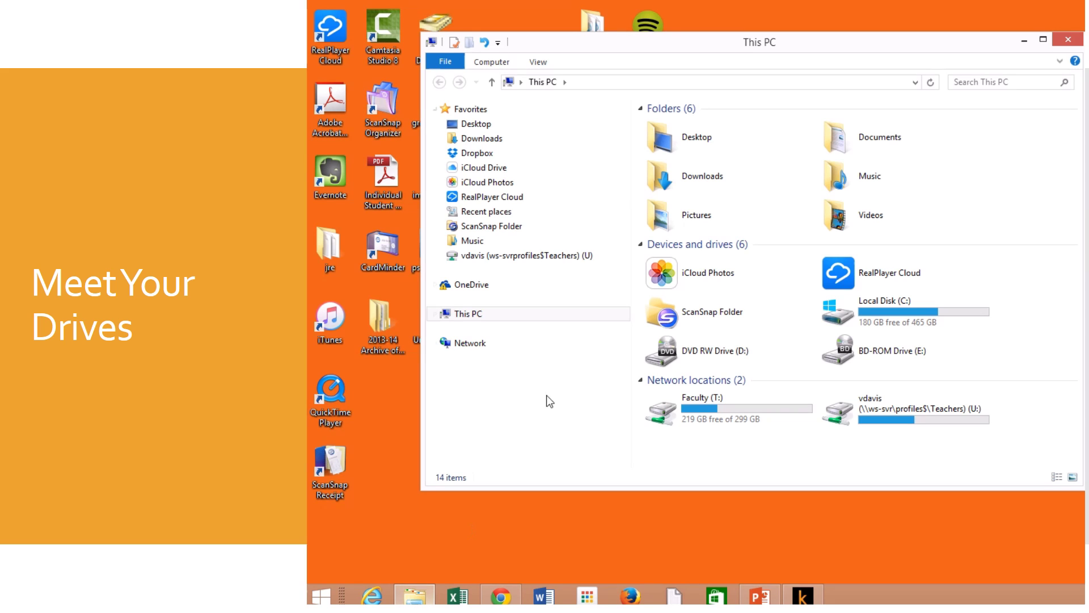
Step: Move the This PC window left, peek into the Videos folder, then return to This PC
{"action": "left_click_drag", "start_coordinate": [717, 46], "coordinate": [649, 39]}
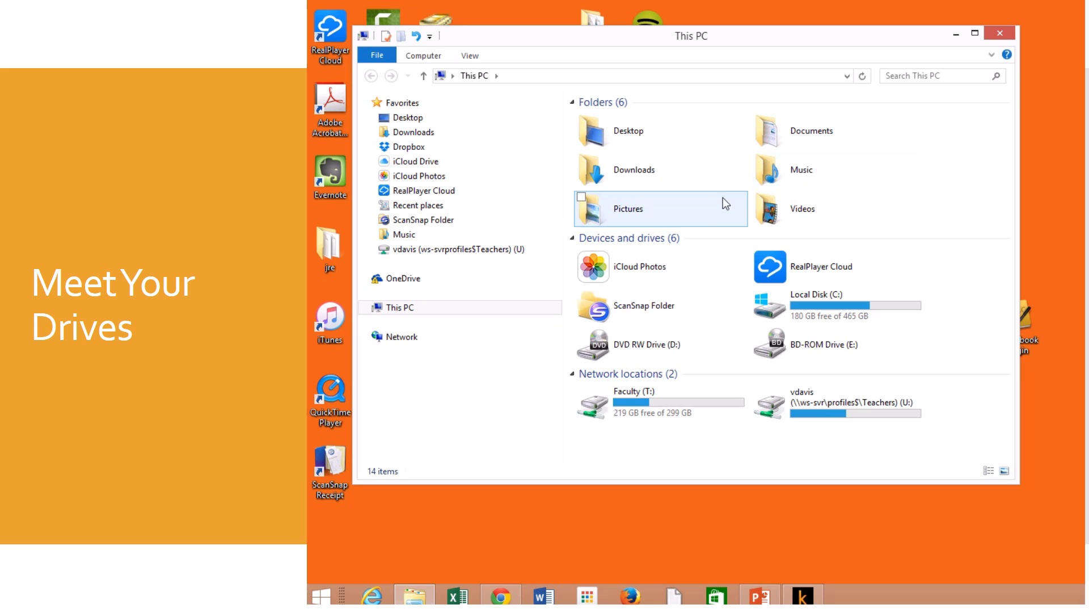
{"action": "double_click", "coordinate": [771, 218]}
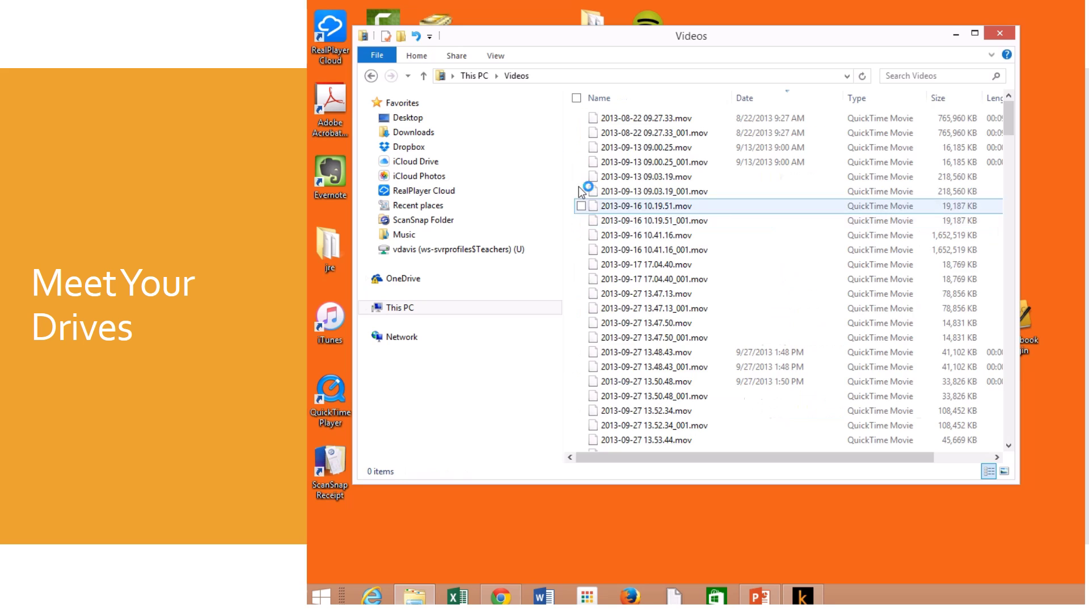
{"action": "left_click", "coordinate": [371, 76]}
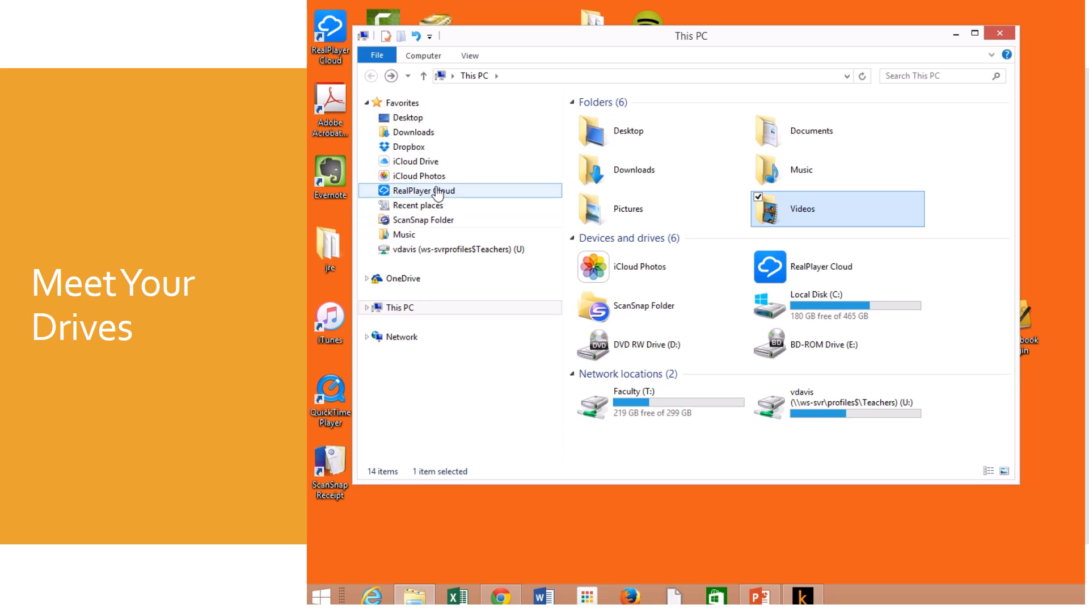
Step: Remove ScanSnap Folder from the Favorites list
{"action": "left_click", "coordinate": [448, 164]}
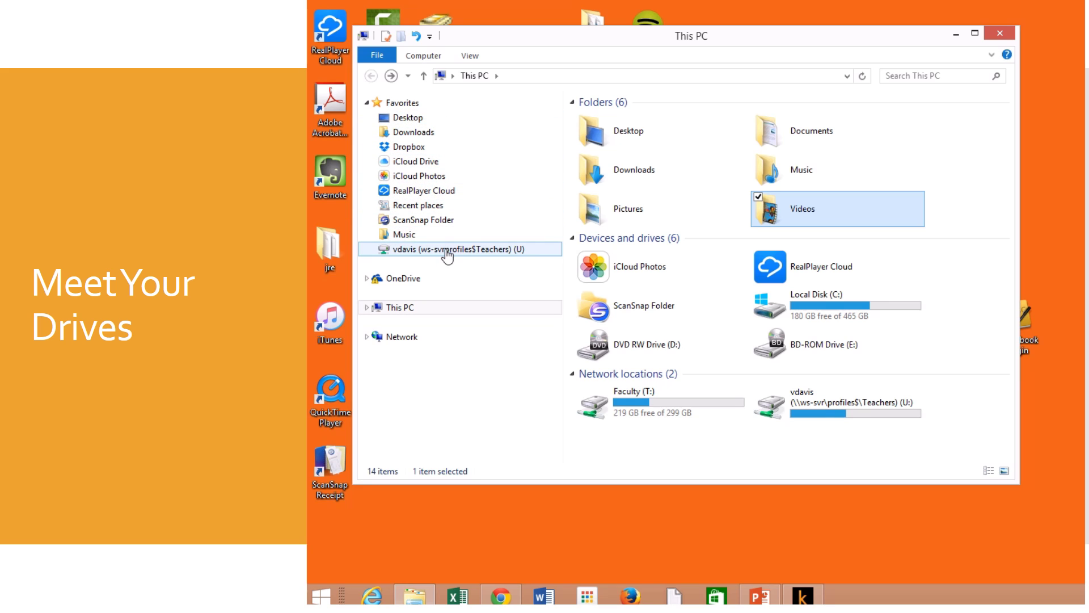
{"action": "right_click", "coordinate": [439, 224]}
{"action": "left_click", "coordinate": [398, 452]}
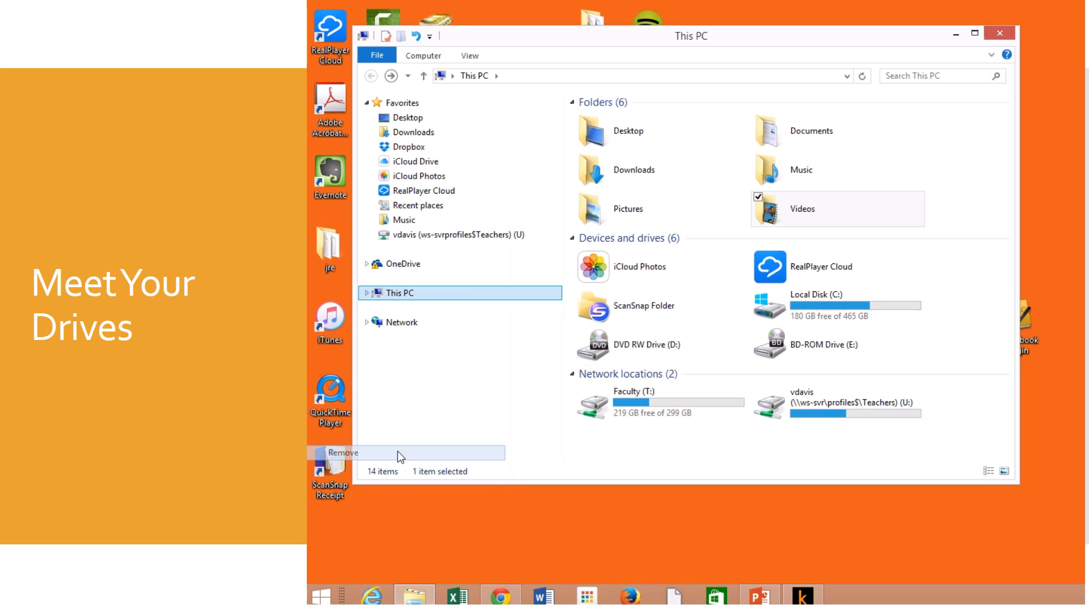
{"action": "left_click", "coordinate": [432, 146]}
{"action": "left_click_drag", "start_coordinate": [627, 149], "coordinate": [494, 228]}
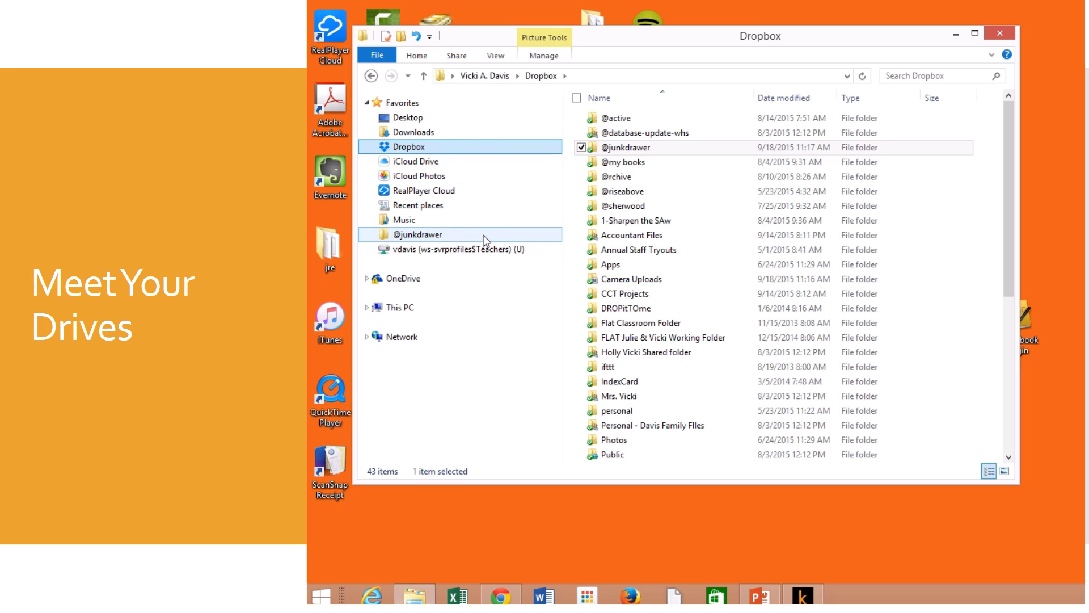
{"action": "left_click", "coordinate": [384, 307]}
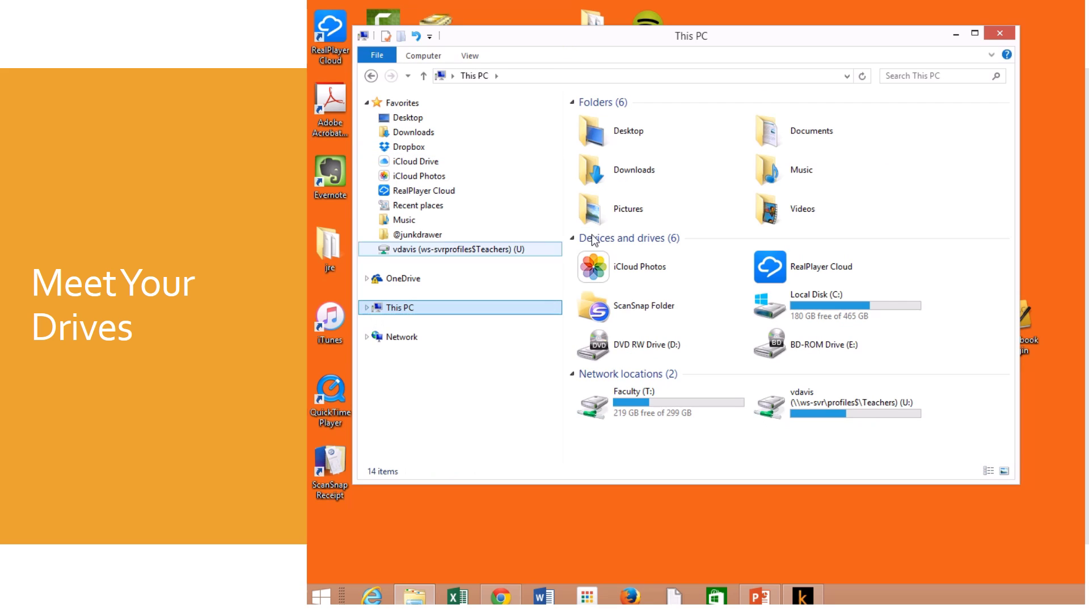
{"action": "left_click", "coordinate": [367, 308]}
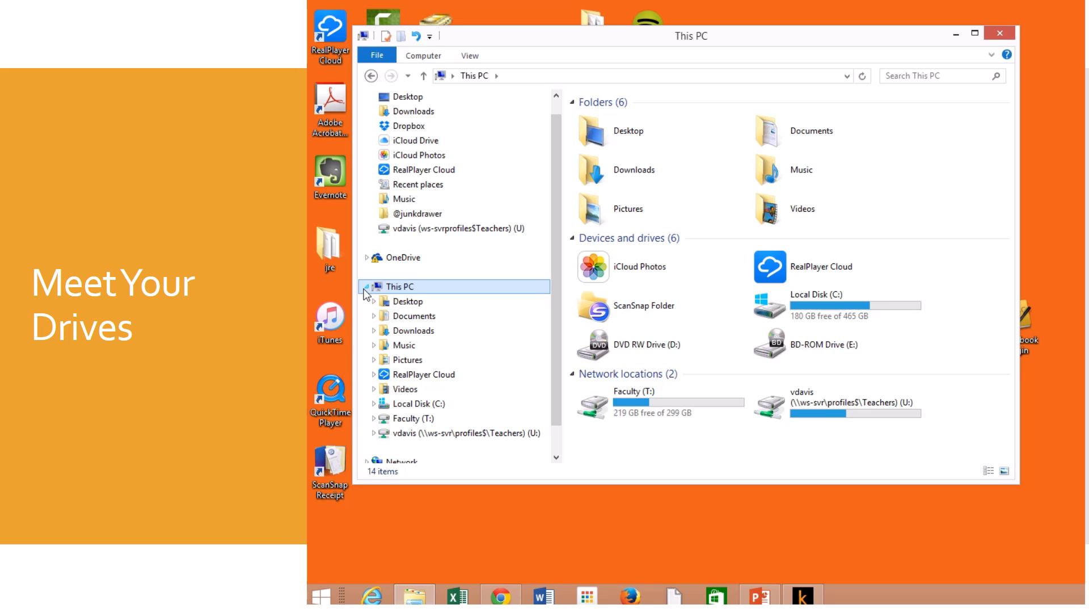
{"action": "left_click", "coordinate": [365, 287]}
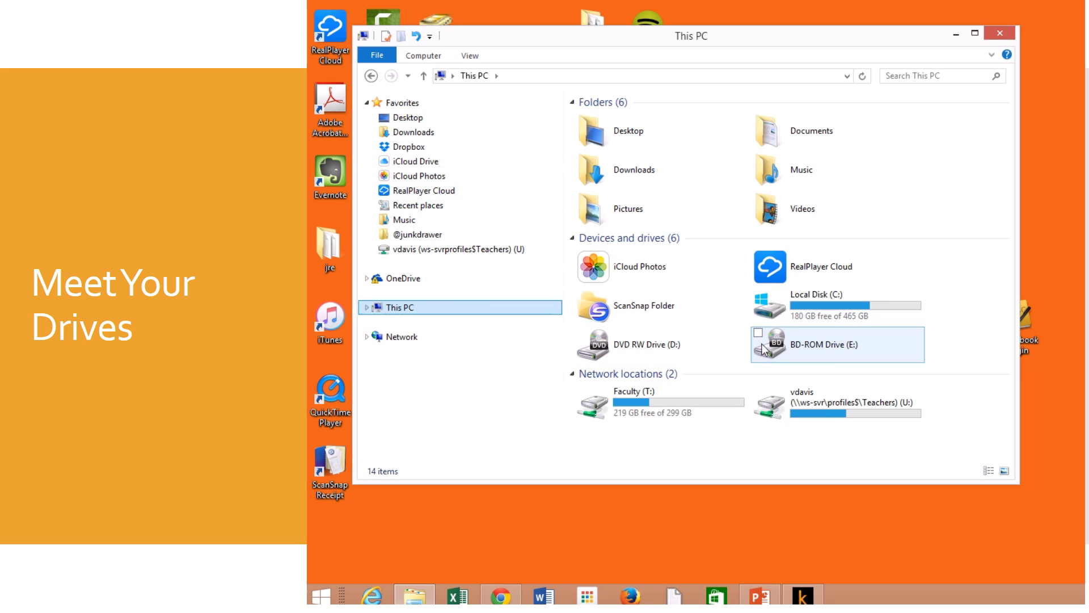
{"action": "mouse_move", "coordinate": [787, 315]}
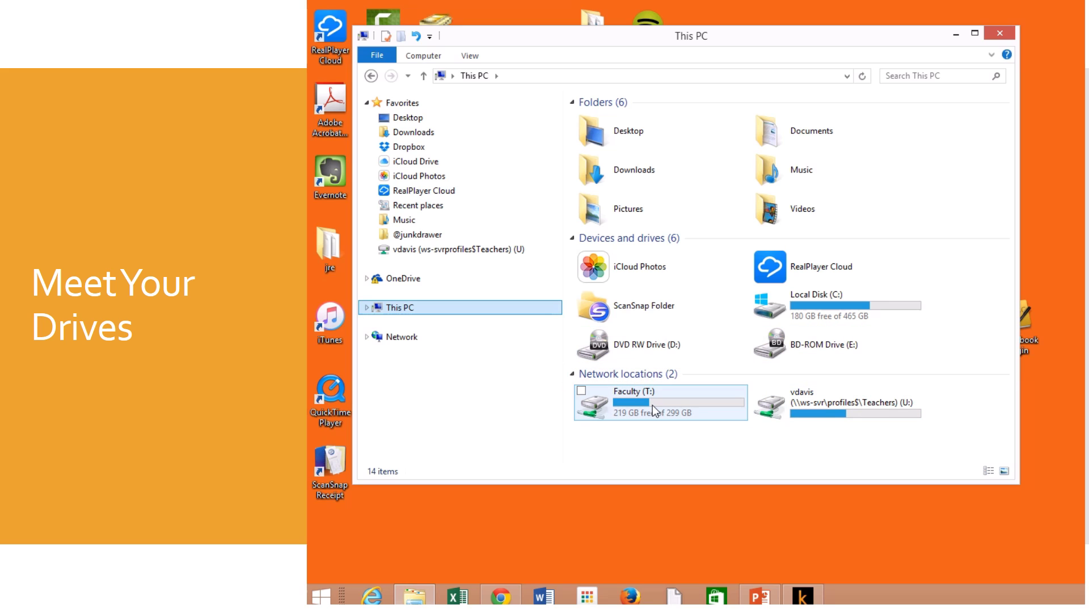
{"action": "mouse_move", "coordinate": [838, 404]}
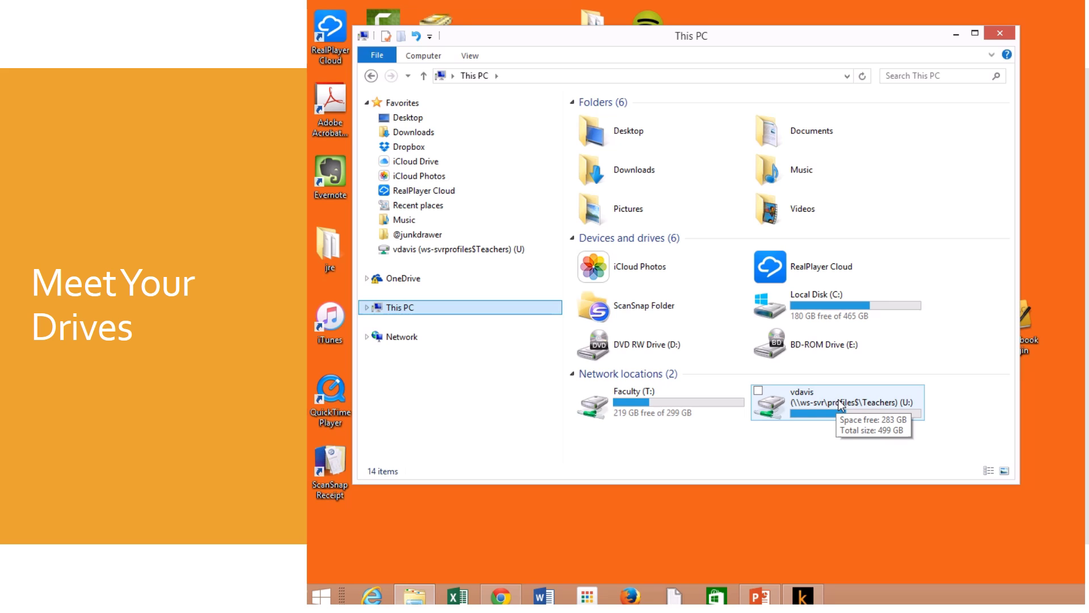
{"action": "double_click", "coordinate": [841, 404]}
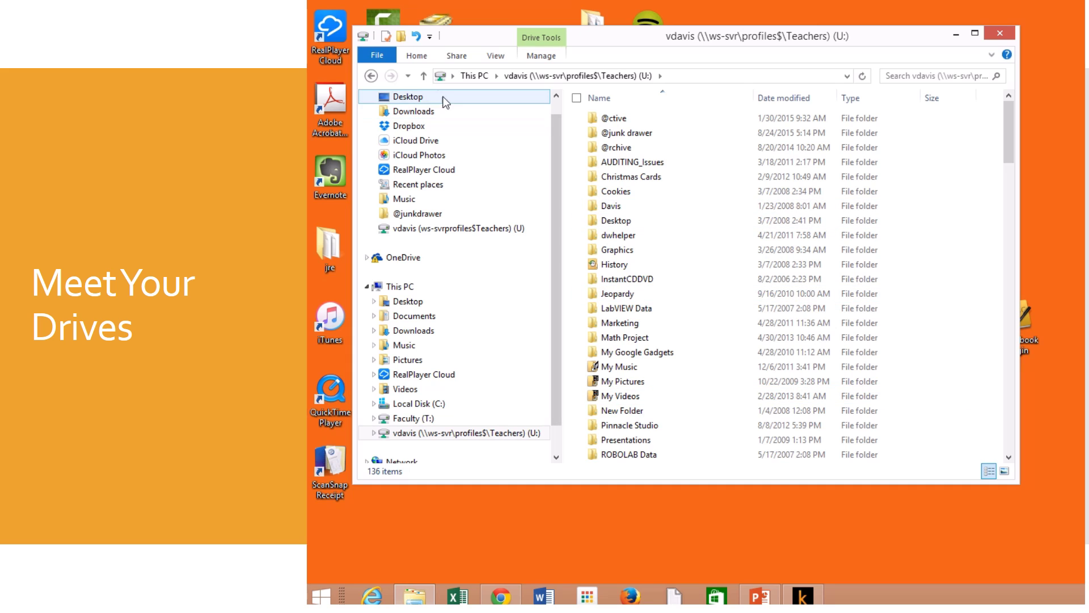
{"action": "left_click", "coordinate": [371, 76]}
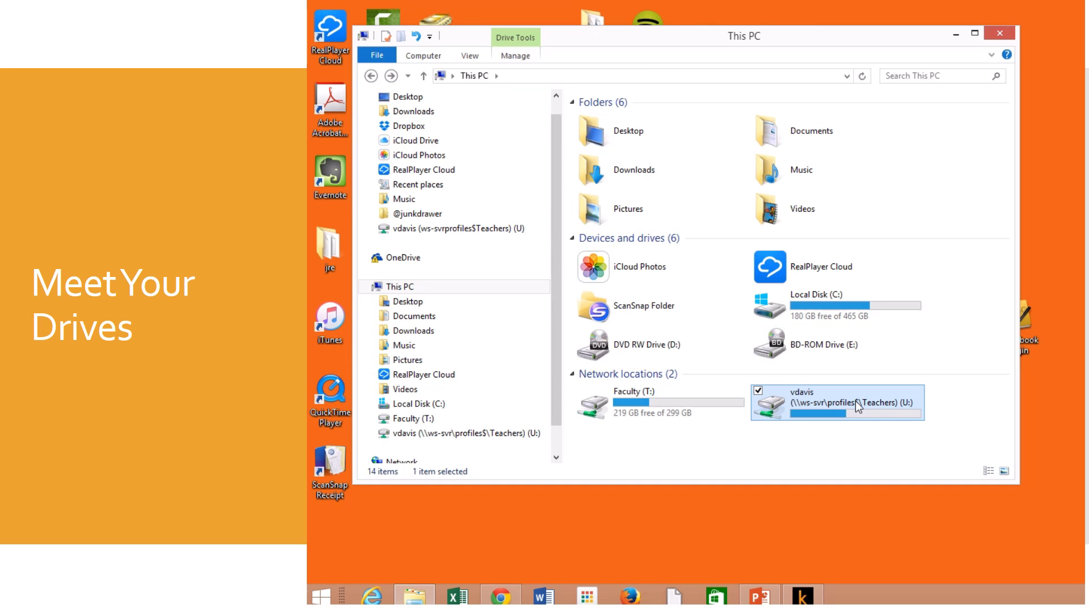
{"action": "mouse_move", "coordinate": [855, 400]}
{"action": "mouse_move", "coordinate": [889, 404]}
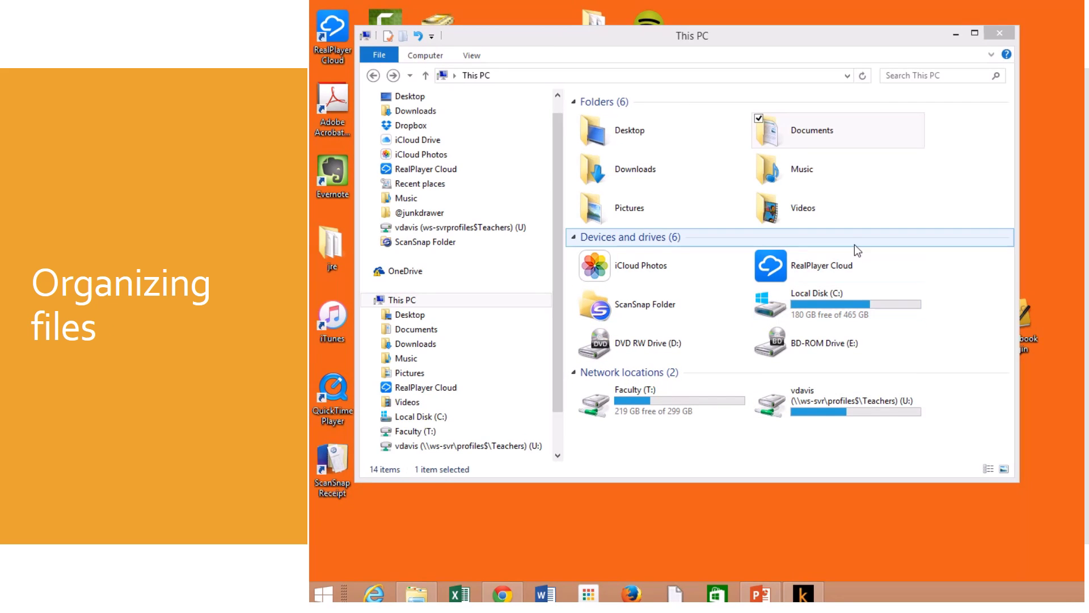
Step: Create a new empty folder named 'Pretend' inside Documents
{"action": "double_click", "coordinate": [826, 133]}
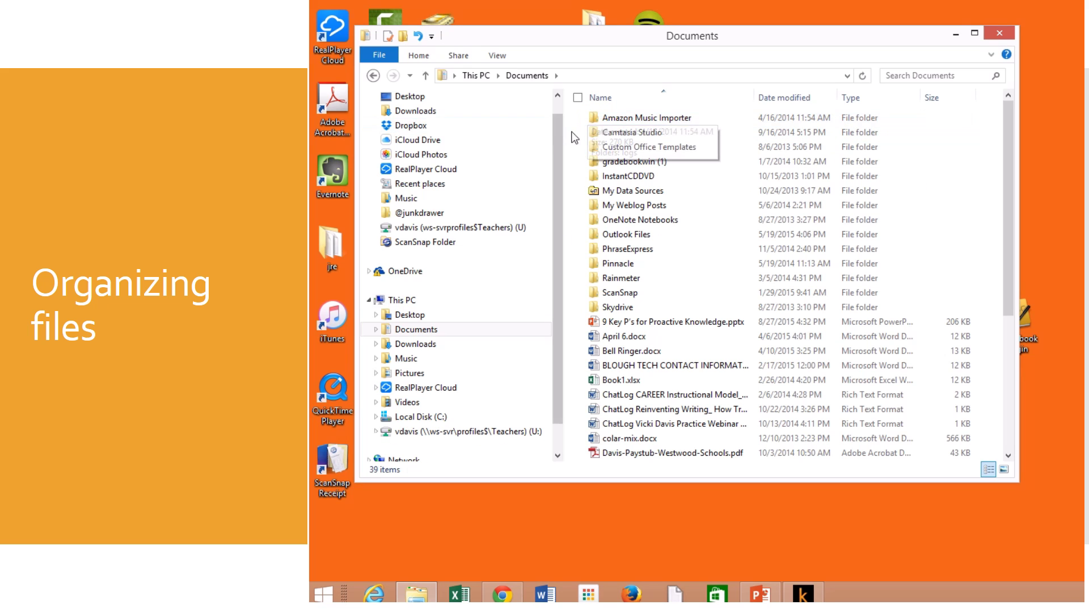
{"action": "right_click", "coordinate": [918, 143]}
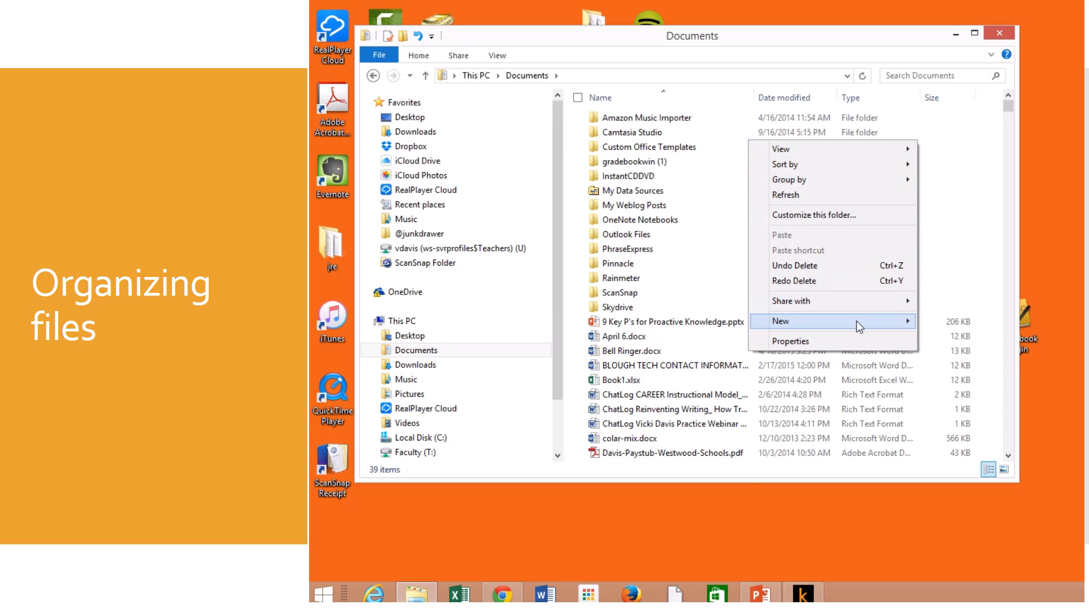
{"action": "mouse_move", "coordinate": [857, 321]}
{"action": "left_click", "coordinate": [699, 320]}
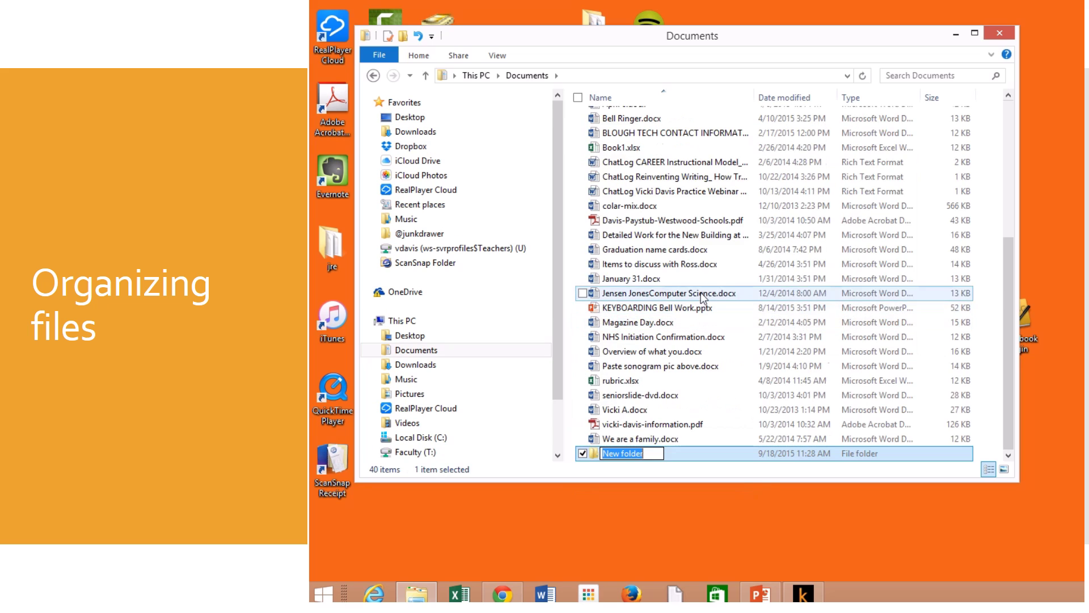
{"action": "type", "text": "Pretend"}
{"action": "key", "text": "Return"}
{"action": "double_click", "coordinate": [590, 453]}
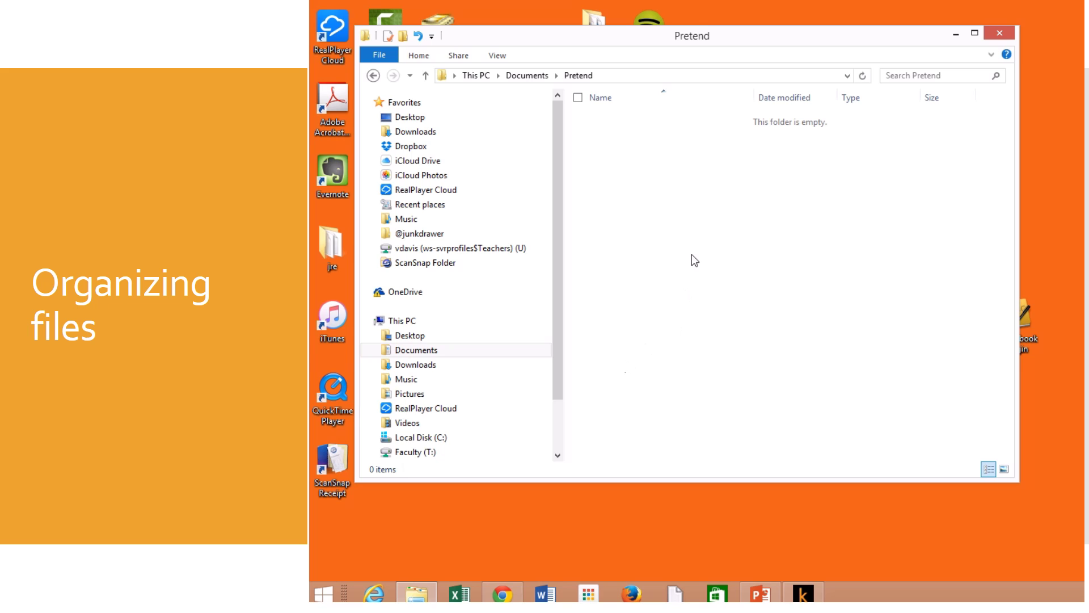
{"action": "right_click", "coordinate": [663, 150]}
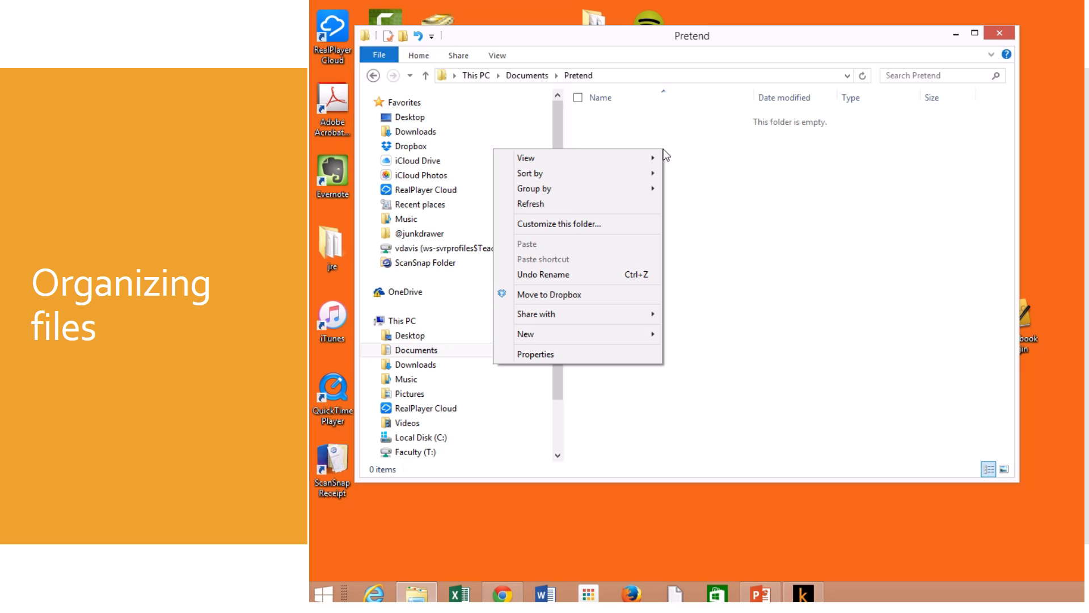
{"action": "mouse_move", "coordinate": [598, 335]}
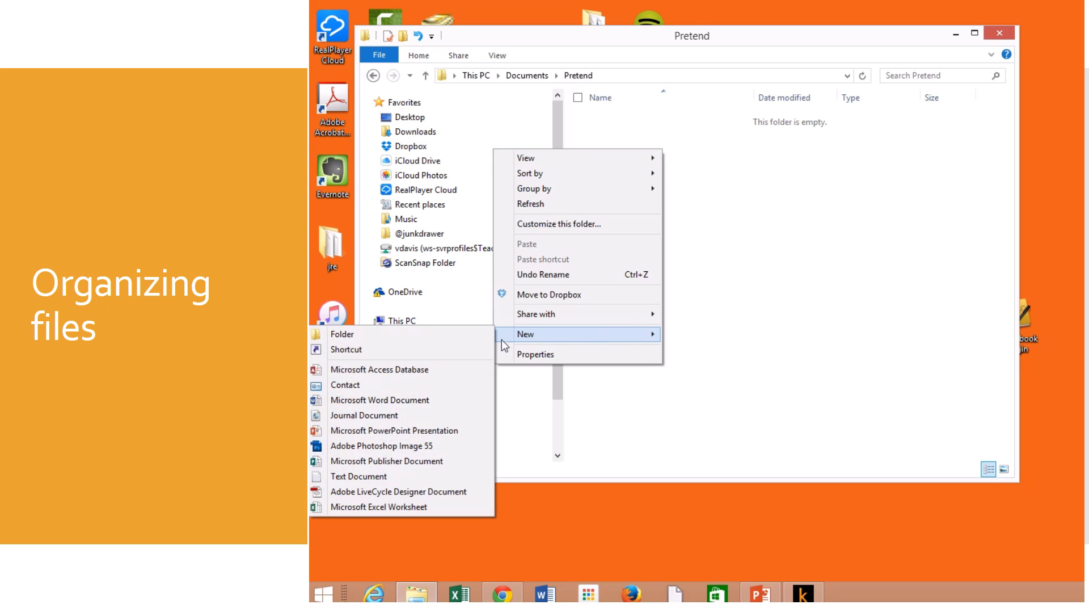
{"action": "left_click", "coordinate": [450, 339]}
{"action": "type", "text": "@ctive"}
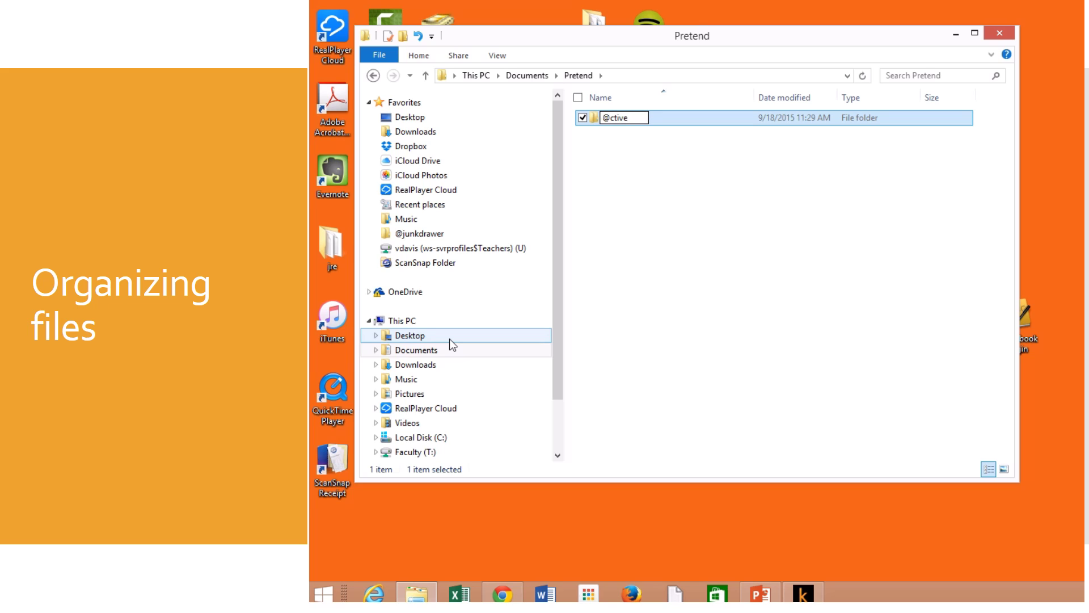
{"action": "key", "text": "Return"}
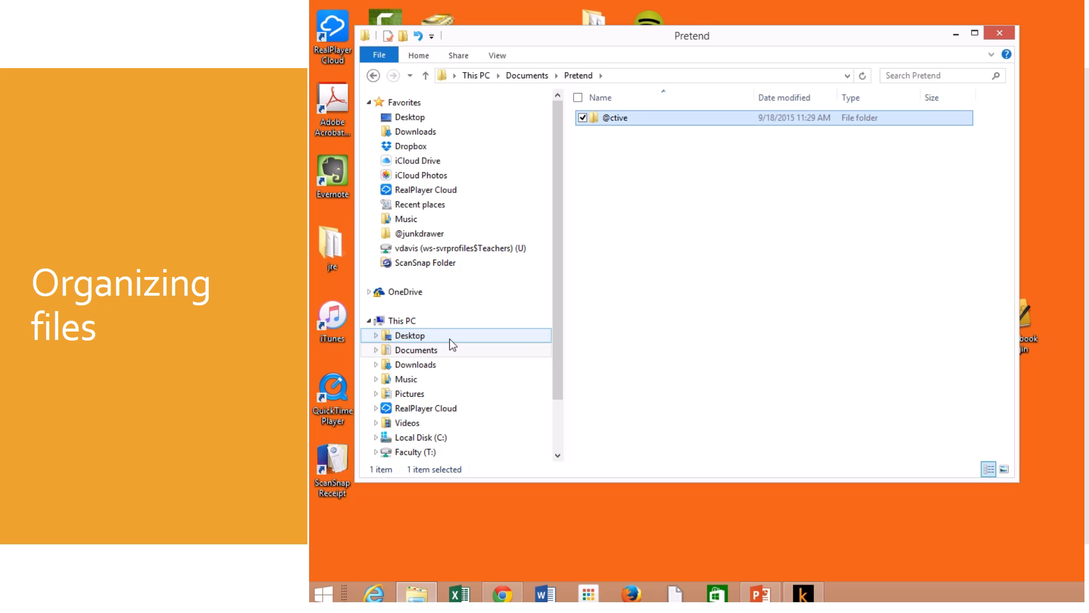
{"action": "right_click", "coordinate": [651, 196]}
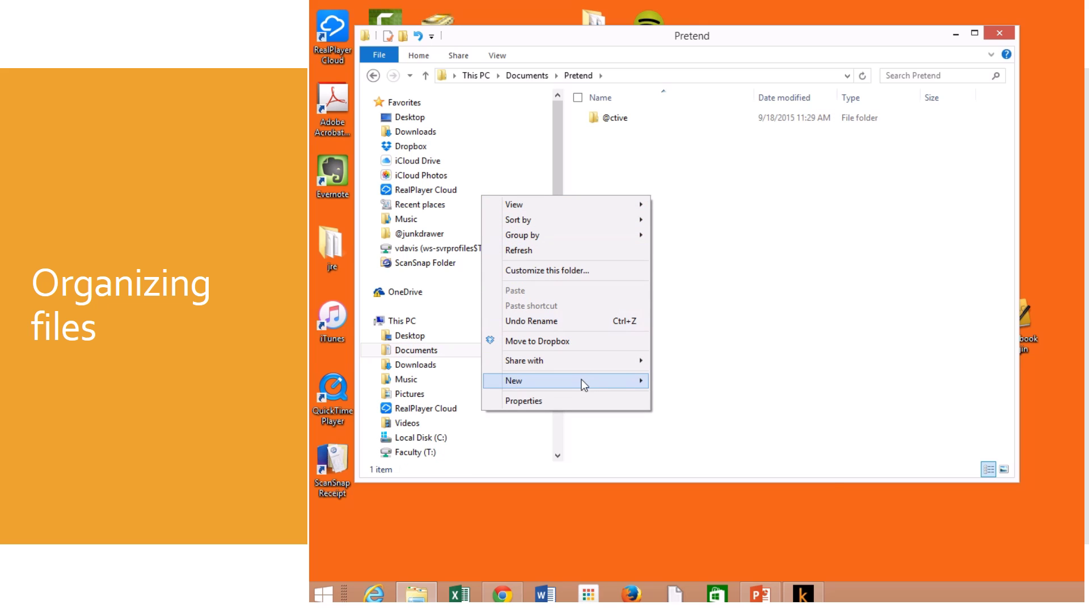
{"action": "mouse_move", "coordinate": [584, 381]}
{"action": "left_click", "coordinate": [665, 380]}
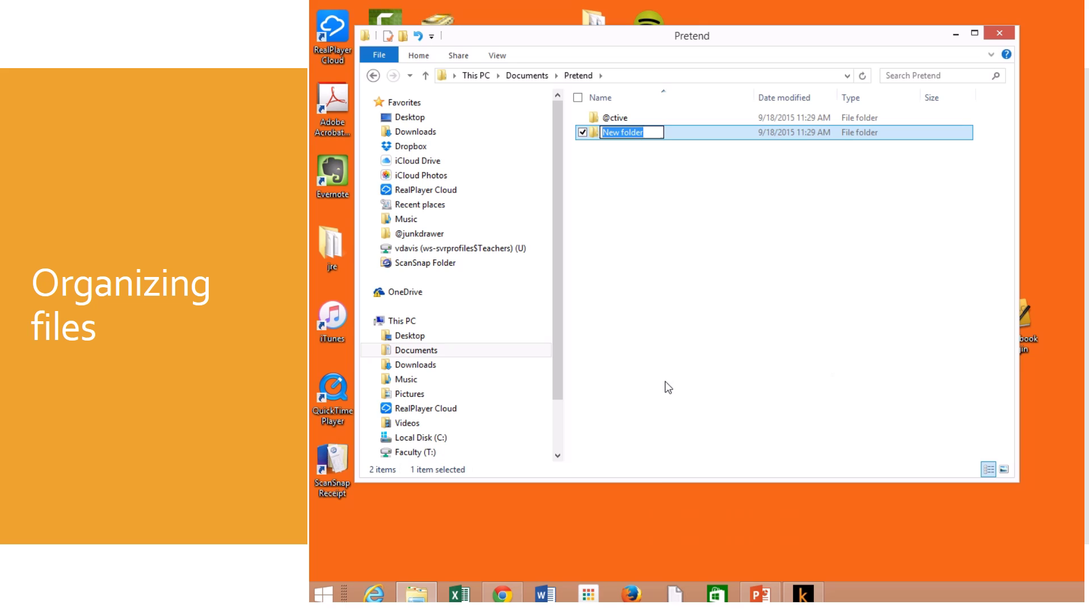
{"action": "type", "text": "@rchive"}
{"action": "key", "text": "Return"}
Step: Add a third subfolder named 'junk drawer' and deselect it
{"action": "right_click", "coordinate": [701, 249]}
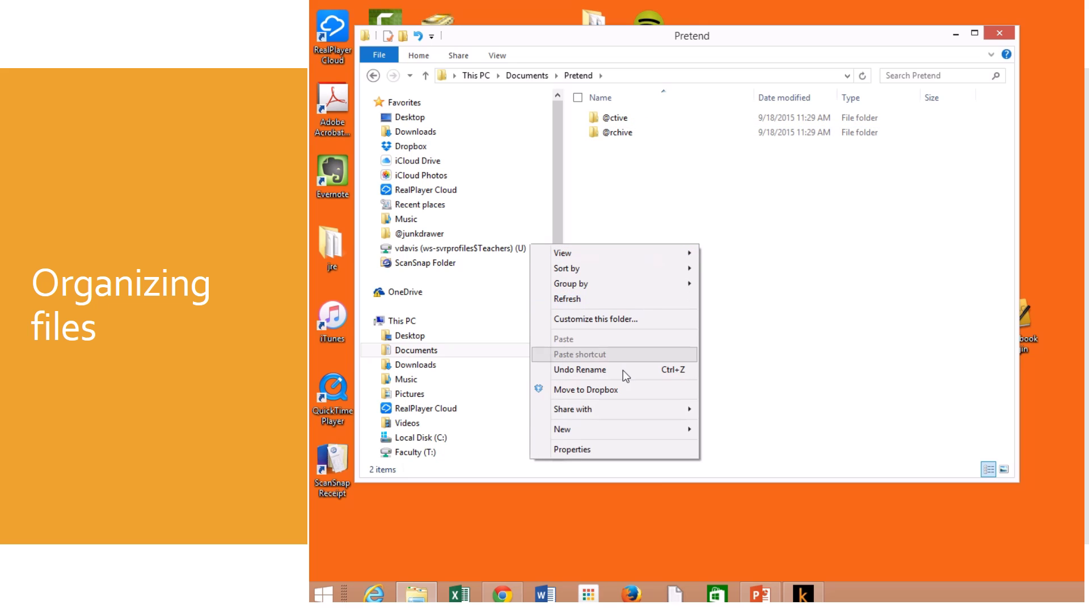
{"action": "mouse_move", "coordinate": [613, 427]}
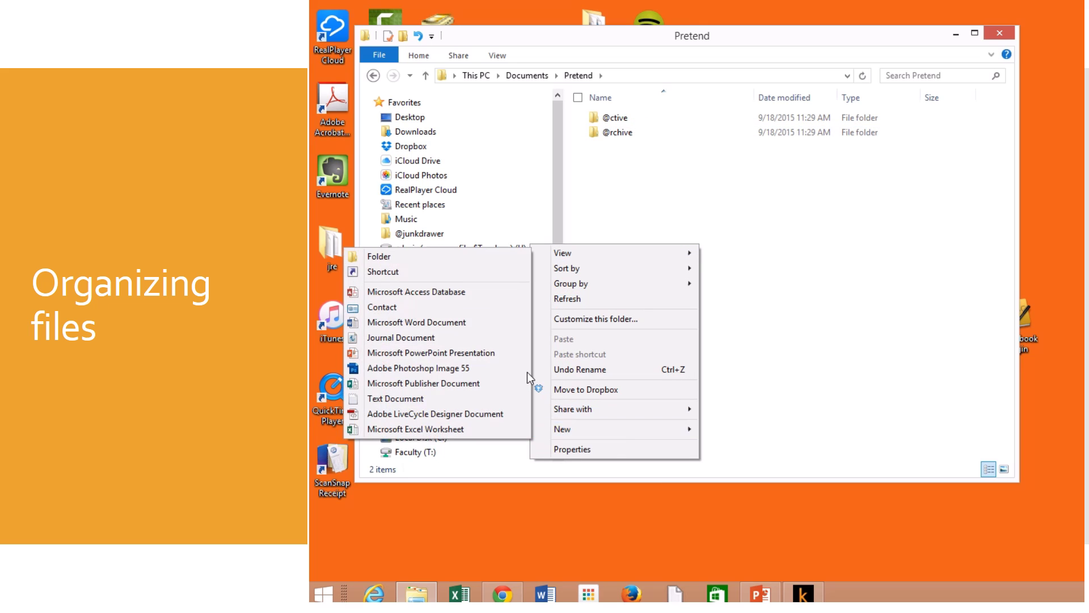
{"action": "left_click", "coordinate": [476, 262]}
{"action": "type", "text": "junk dr"}
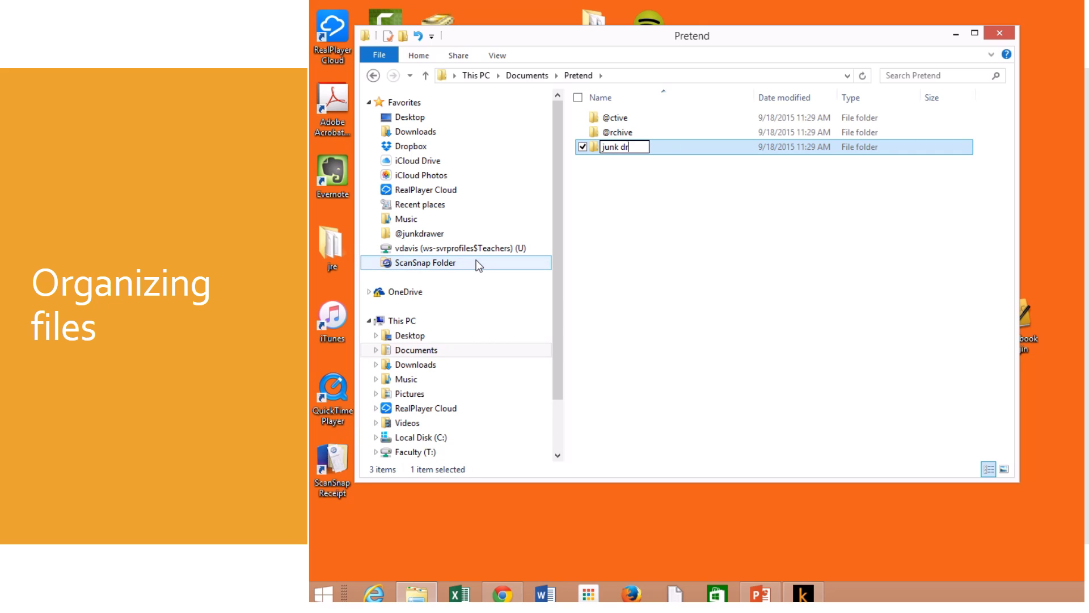
{"action": "type", "text": "awer"}
{"action": "key", "text": "Return"}
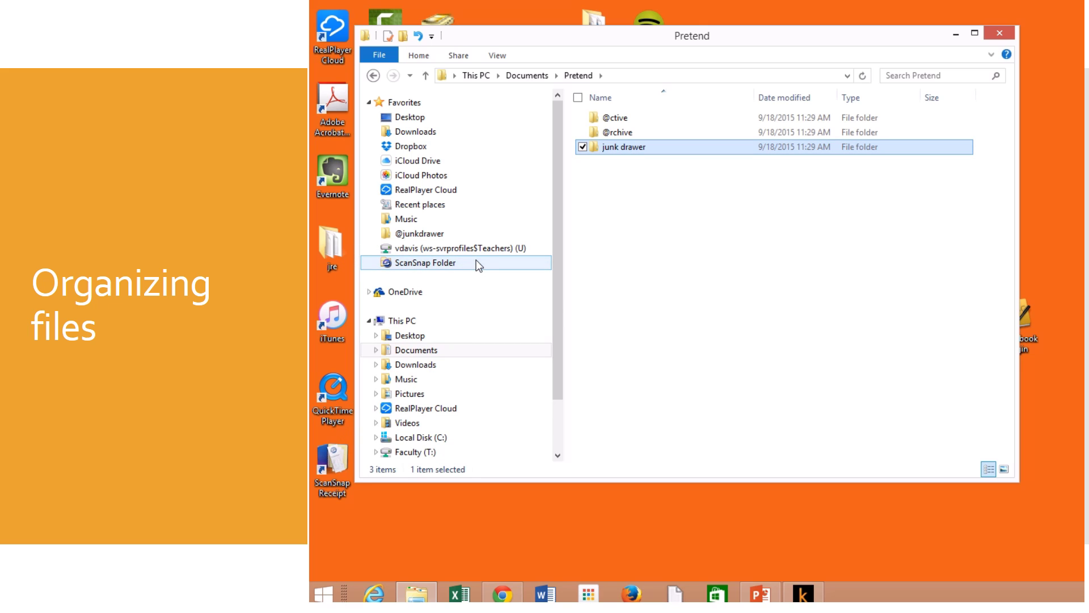
{"action": "left_click", "coordinate": [652, 213]}
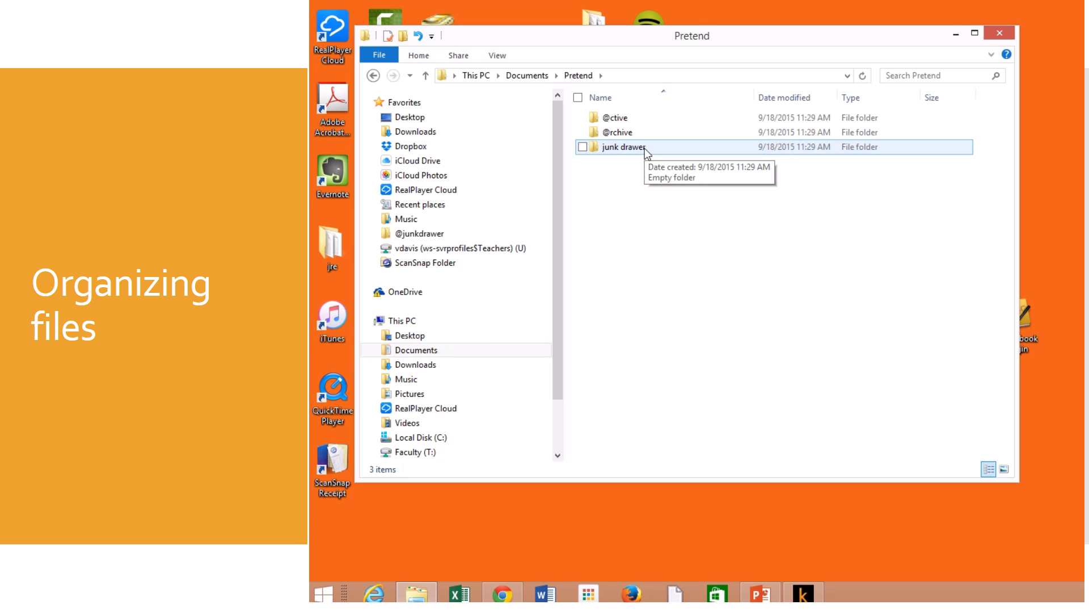
{"action": "left_click", "coordinate": [465, 147]}
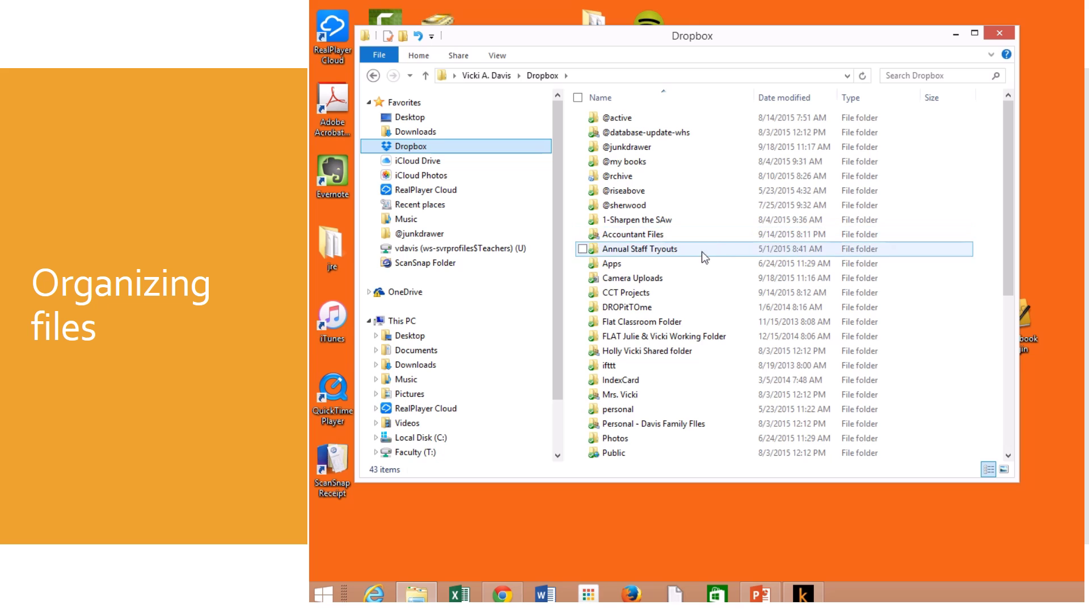
{"action": "double_click", "coordinate": [655, 293]}
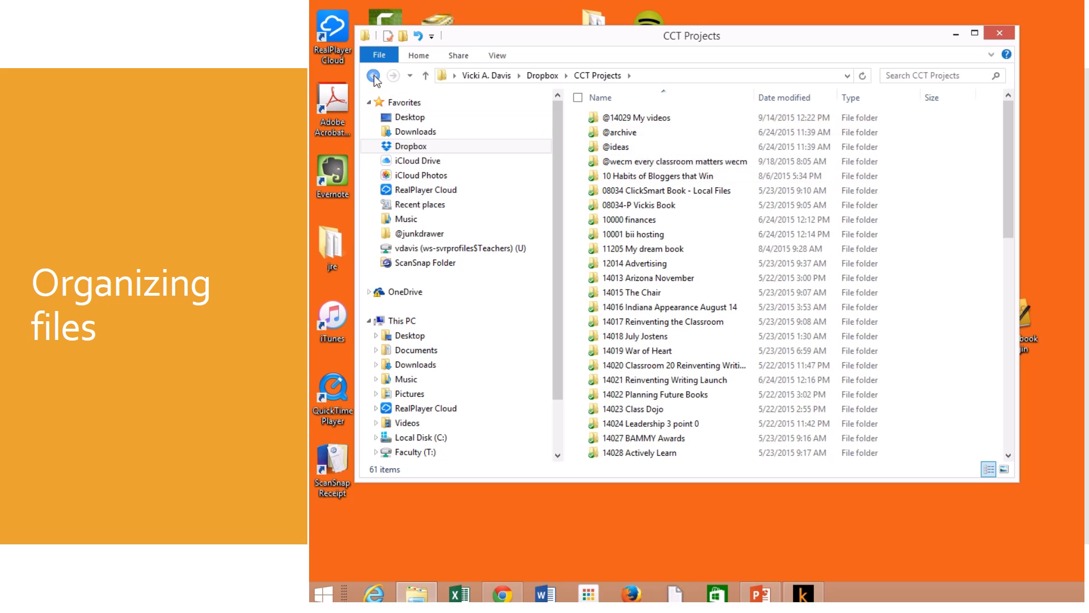
{"action": "key", "text": "alt+Left"}
{"action": "double_click", "coordinate": [630, 146]}
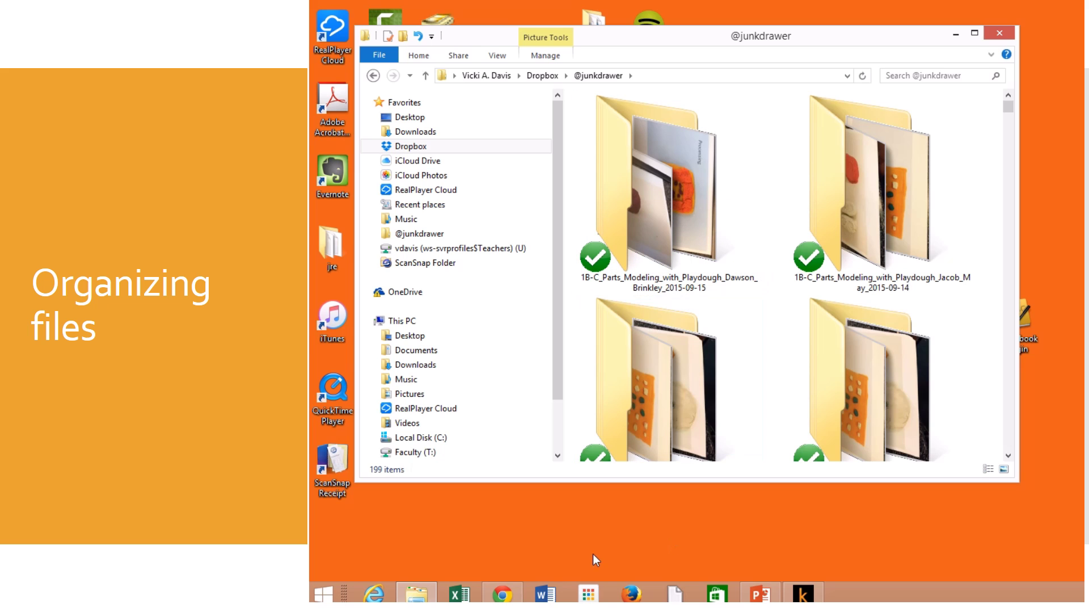
Step: Switch to Chrome and maximise its window
{"action": "left_click", "coordinate": [502, 594]}
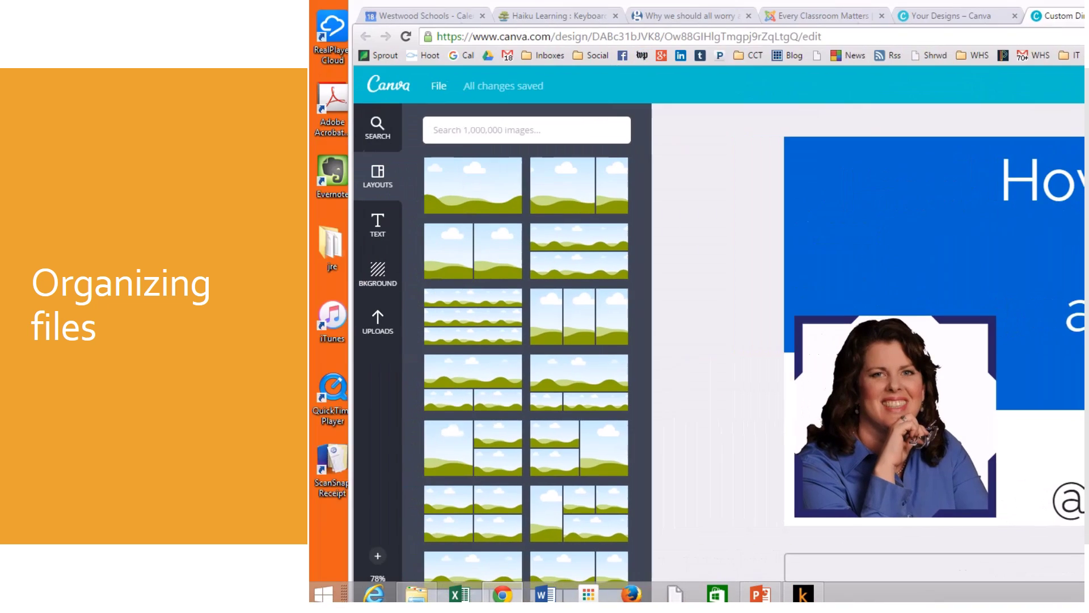
{"action": "key", "text": "super+Up"}
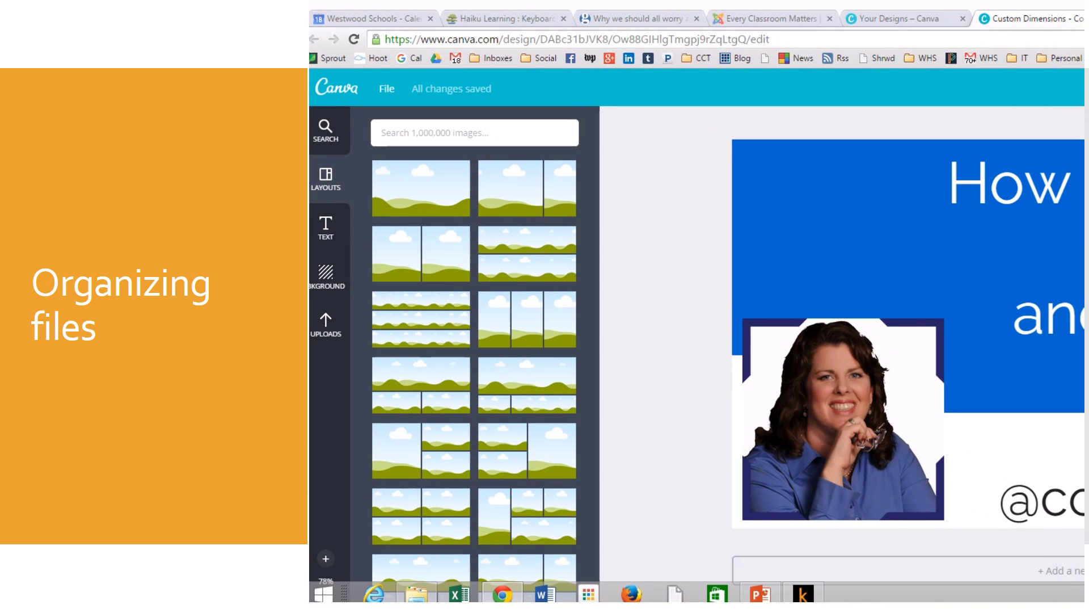
{"action": "key", "text": "super+Up"}
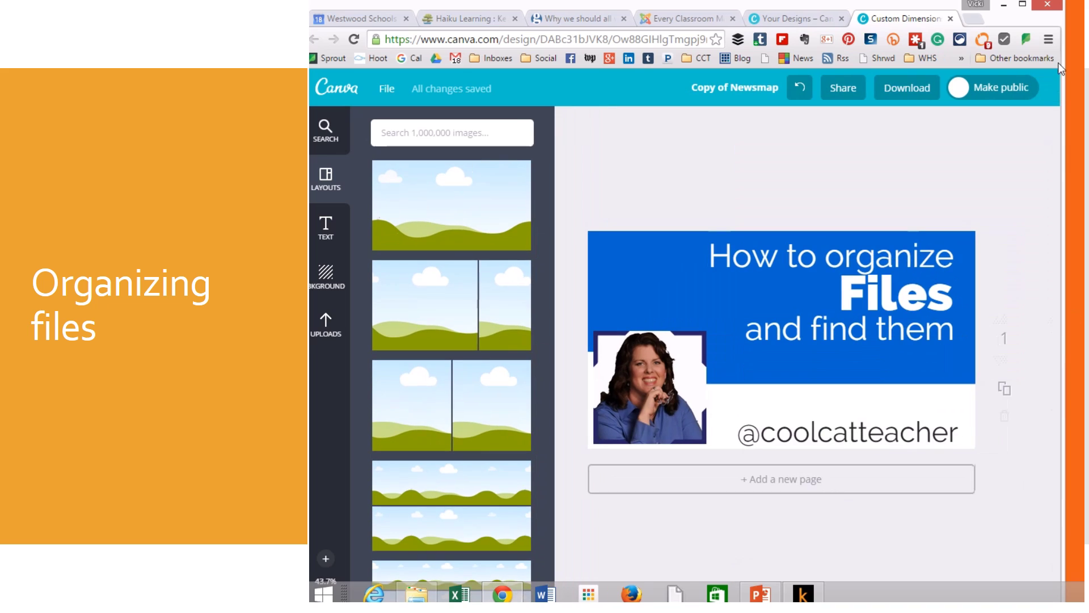
Step: Open Chrome's Settings page from the browser menu
{"action": "left_click", "coordinate": [1049, 39]}
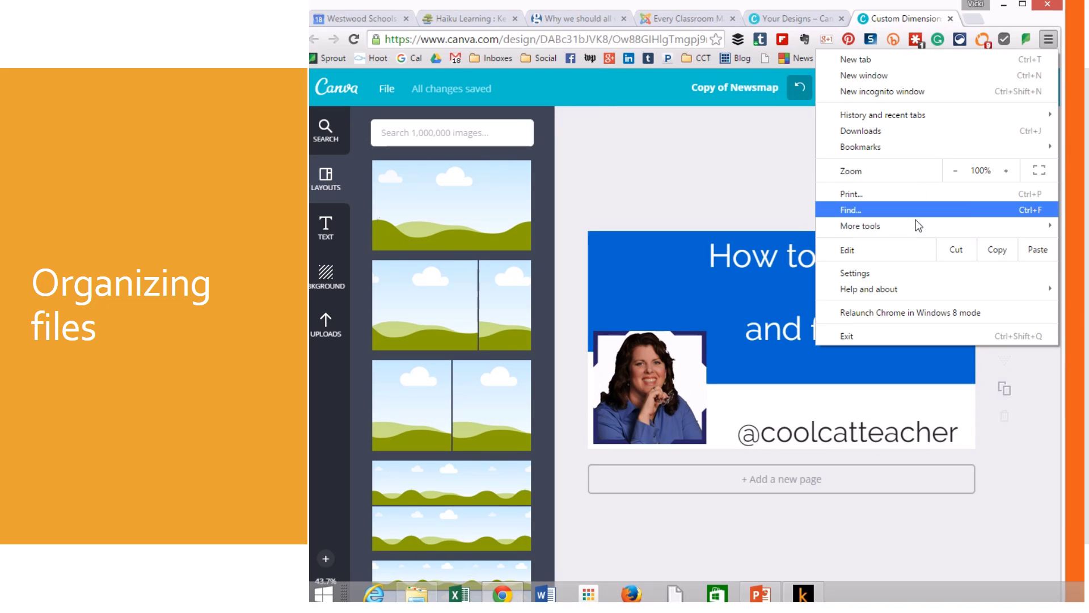
{"action": "left_click", "coordinate": [904, 272]}
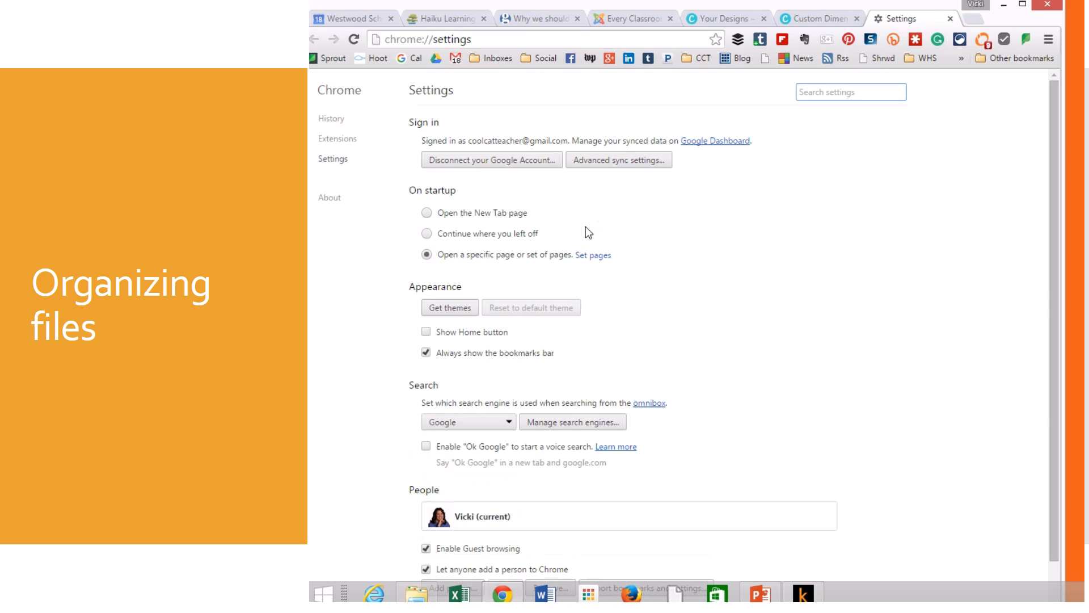
{"action": "scroll", "coordinate": [693, 333], "scroll_direction": "down", "scroll_amount": 1}
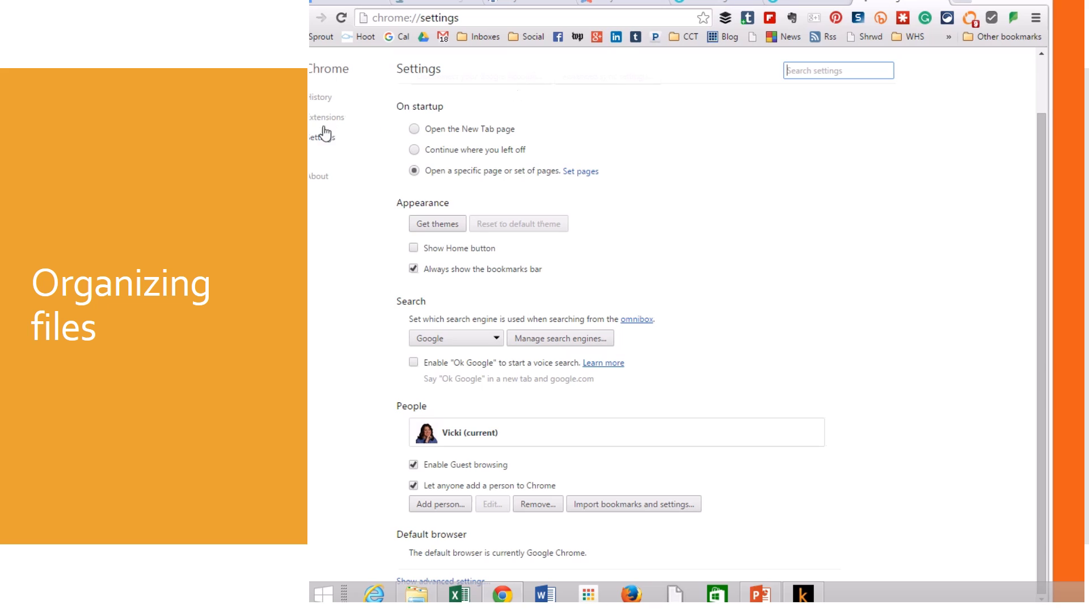
{"action": "left_click", "coordinate": [682, 267]}
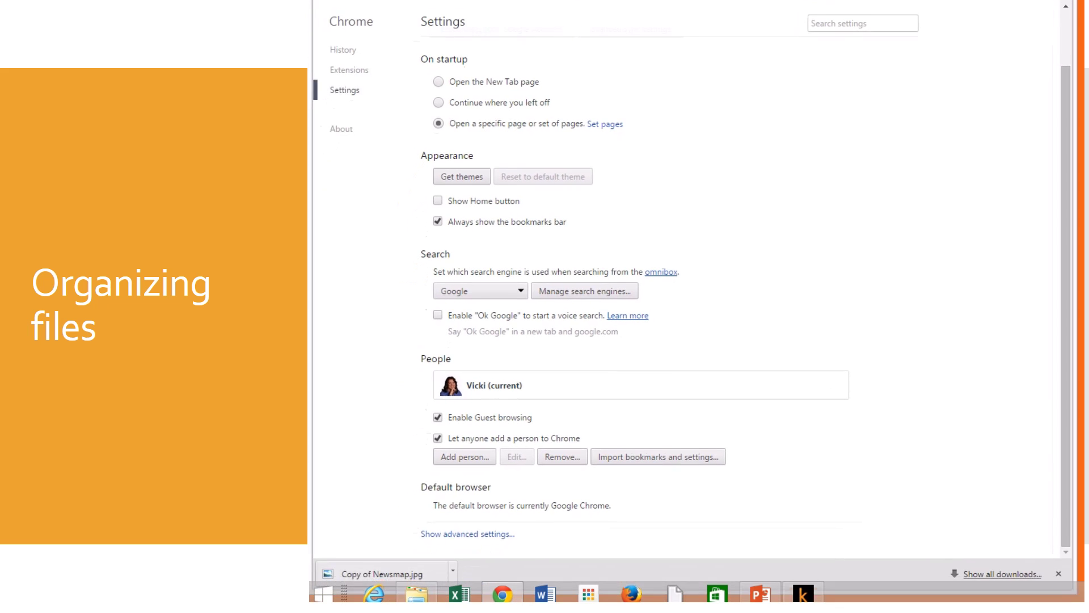
{"action": "left_click", "coordinate": [459, 528]}
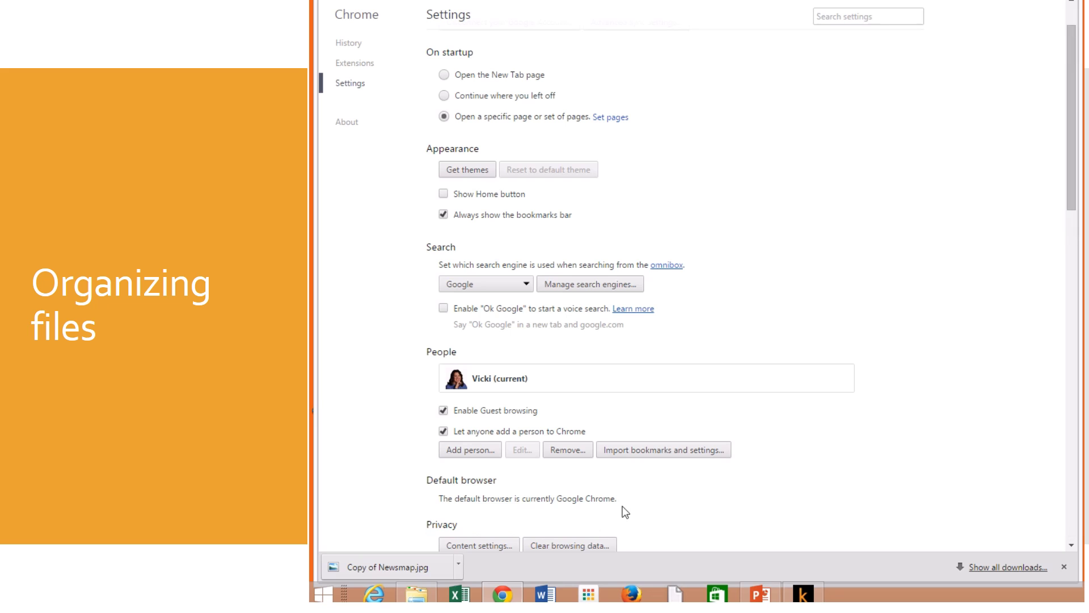
{"action": "scroll", "coordinate": [720, 463], "scroll_direction": "down", "scroll_amount": 6}
{"action": "scroll", "coordinate": [721, 469], "scroll_direction": "down", "scroll_amount": 9}
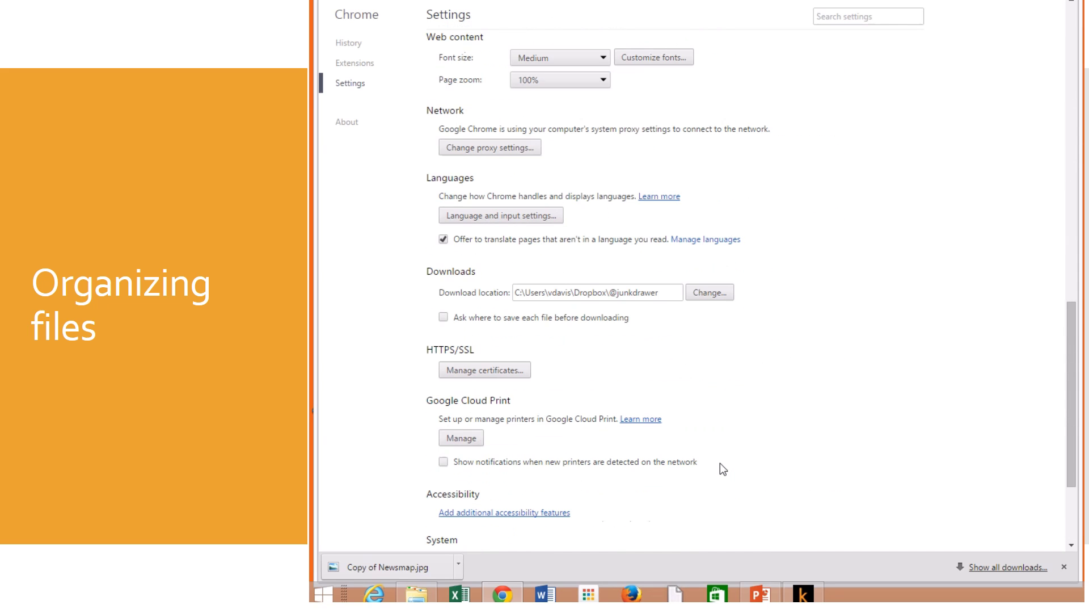
{"action": "scroll", "coordinate": [720, 463], "scroll_direction": "down", "scroll_amount": 2}
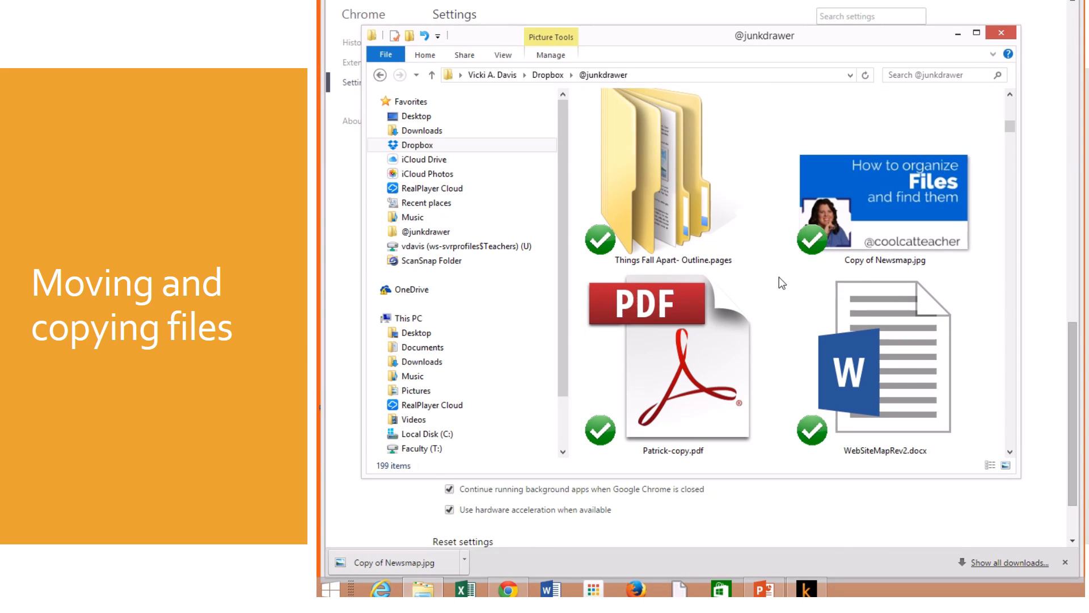
{"action": "left_click", "coordinate": [863, 189]}
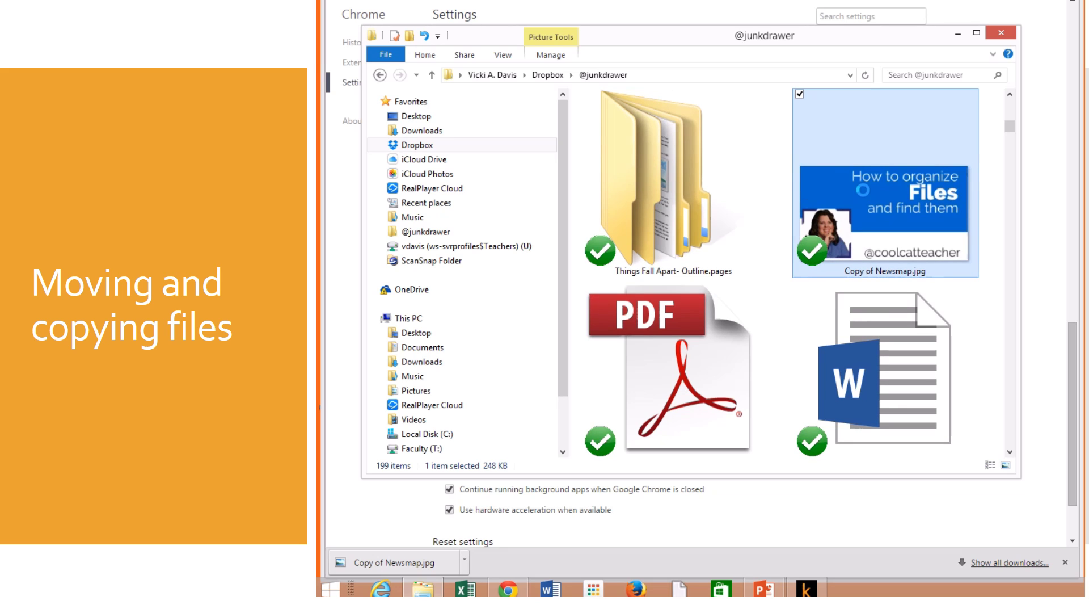
{"action": "right_click", "coordinate": [848, 199]}
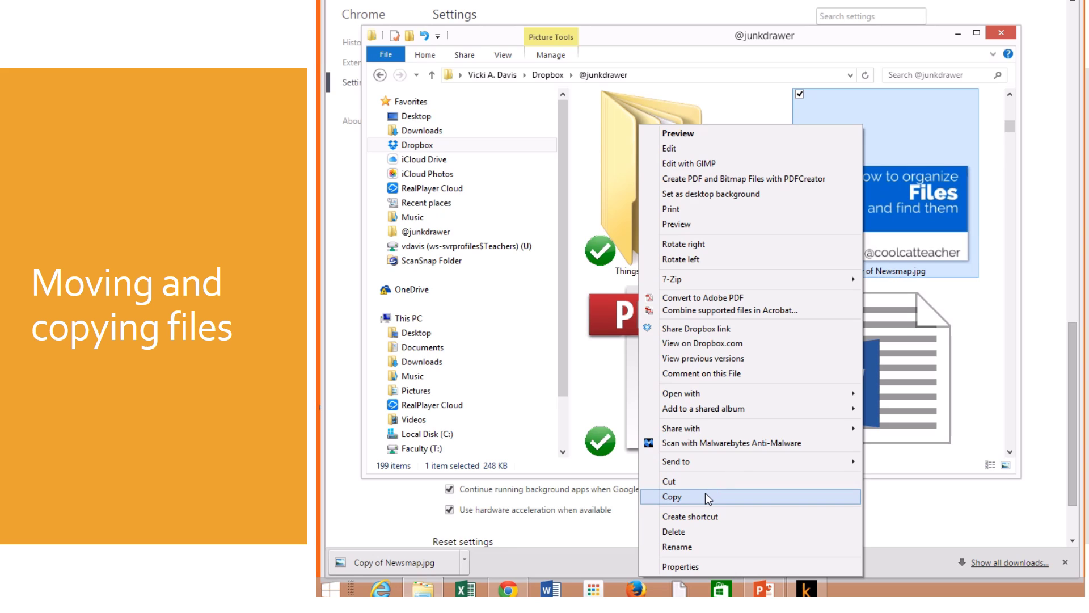
{"action": "left_click", "coordinate": [706, 496]}
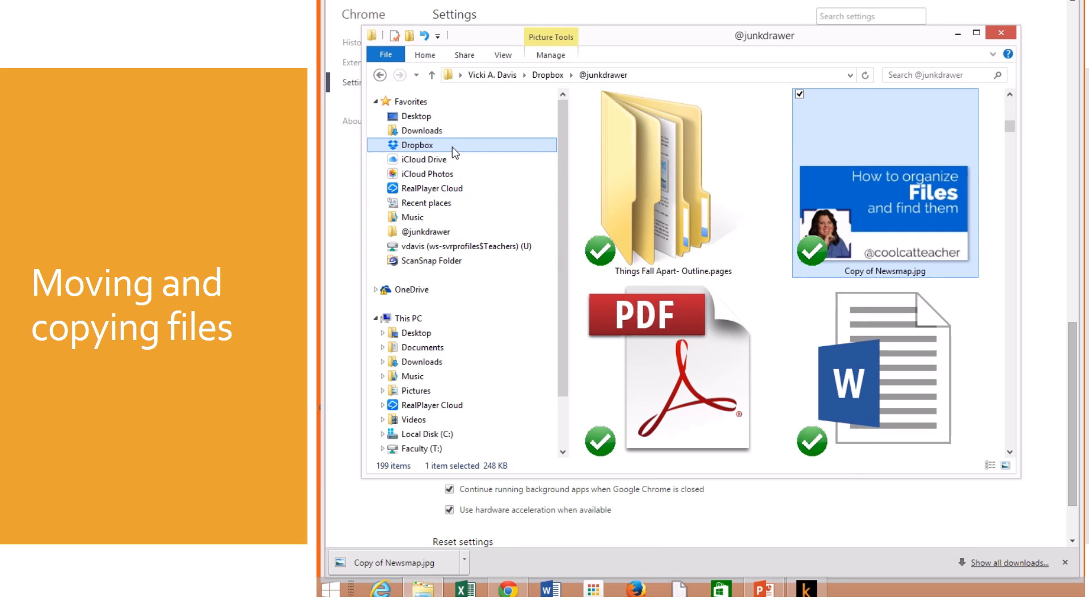
{"action": "left_click", "coordinate": [432, 150]}
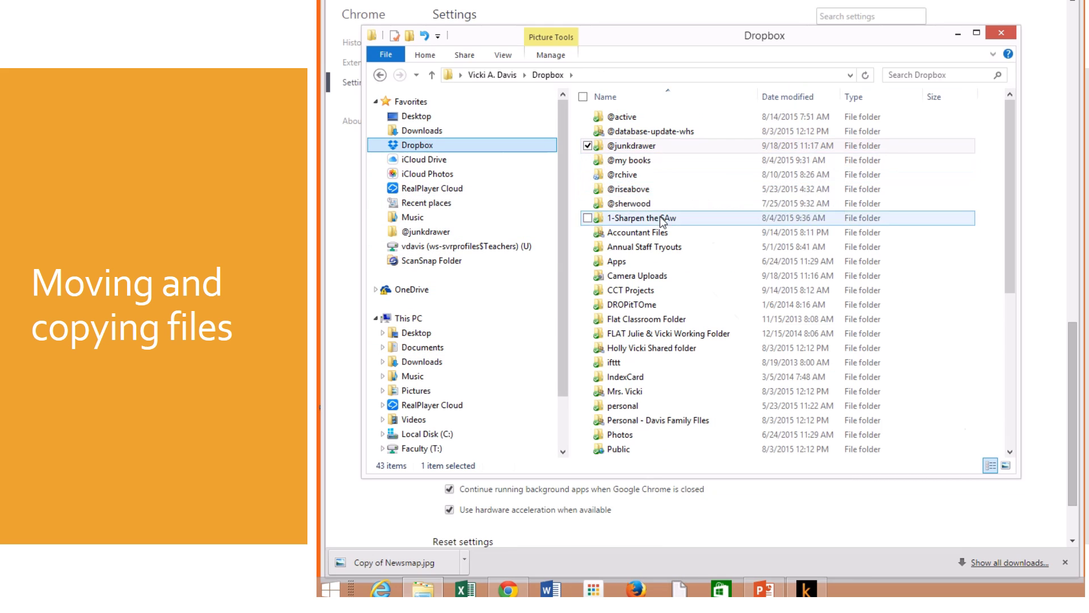
{"action": "double_click", "coordinate": [652, 290]}
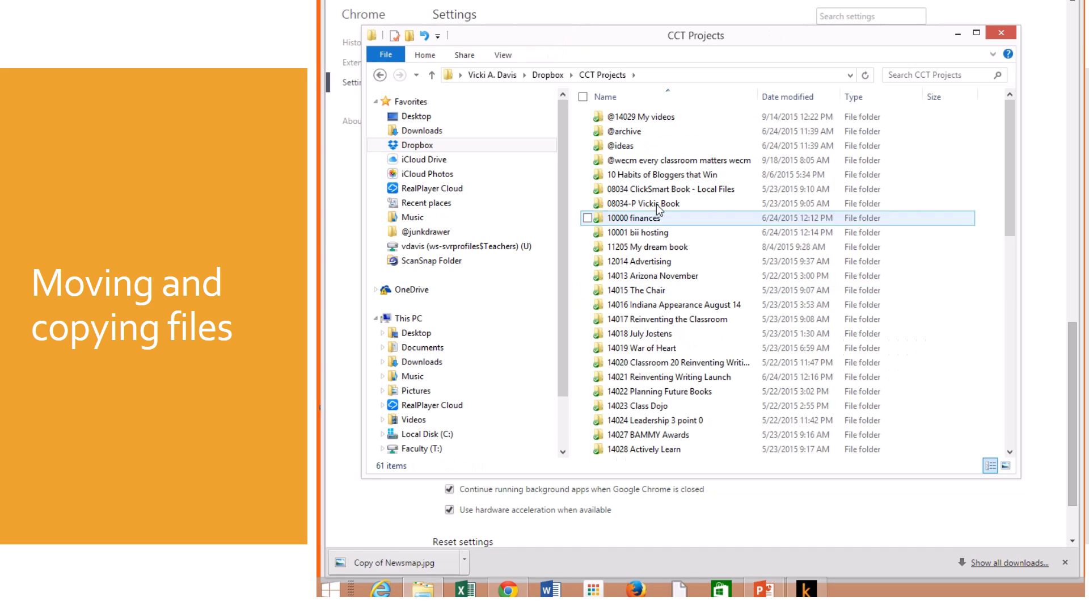
{"action": "double_click", "coordinate": [675, 118]}
{"action": "right_click", "coordinate": [730, 180]}
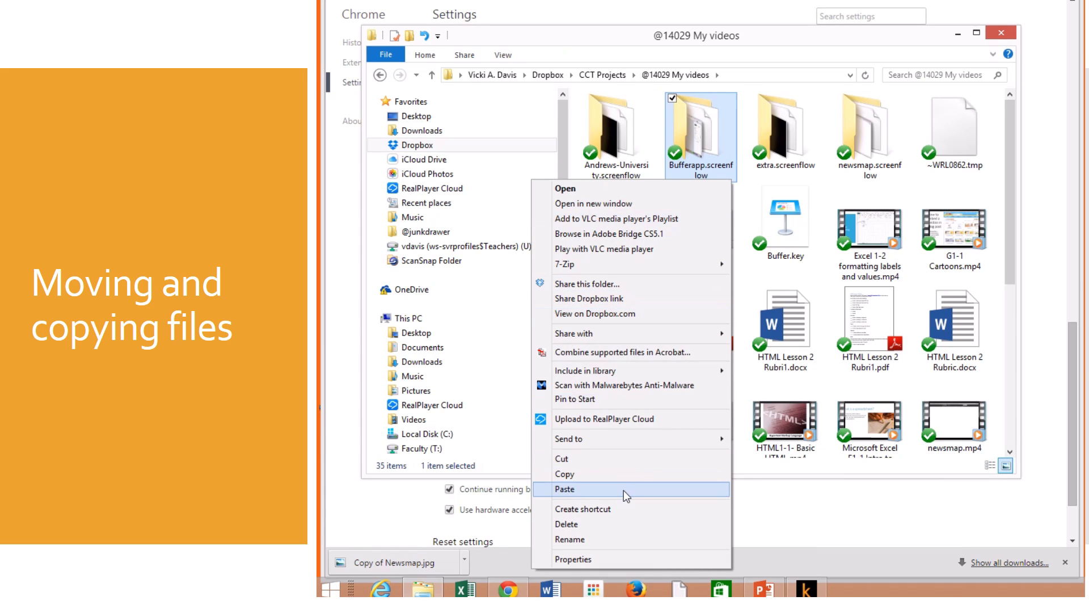
{"action": "left_click", "coordinate": [624, 490]}
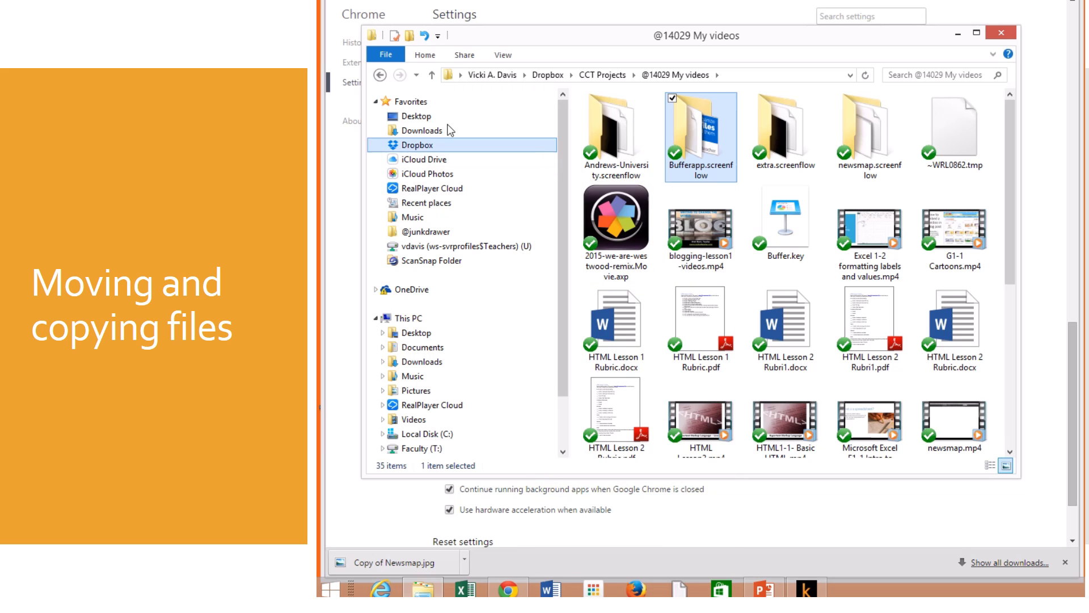
{"action": "left_click", "coordinate": [380, 75]}
{"action": "left_click", "coordinate": [380, 75]}
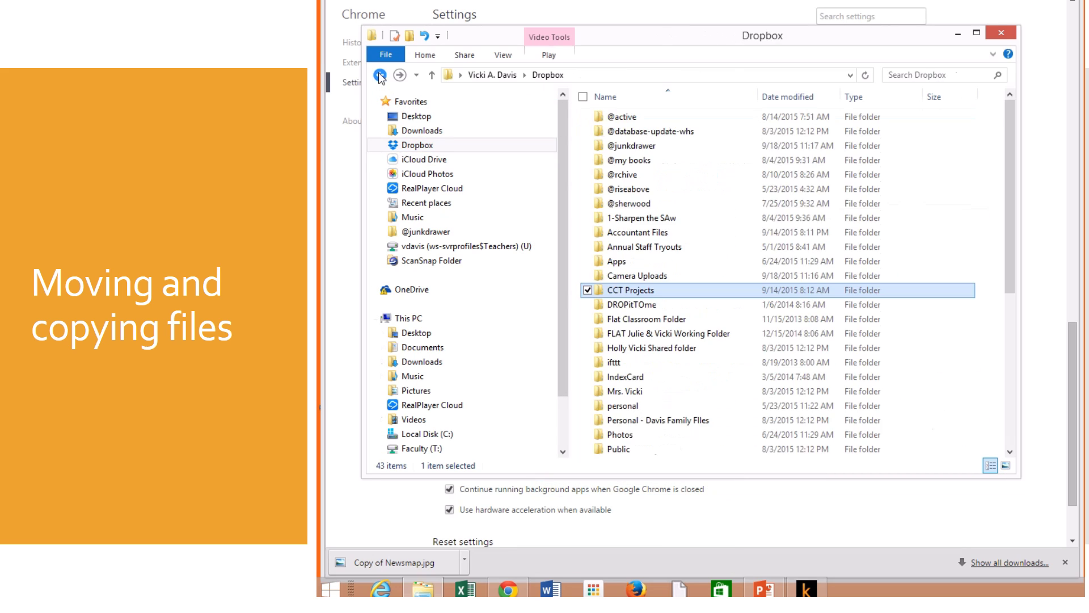
{"action": "left_click", "coordinate": [380, 75]}
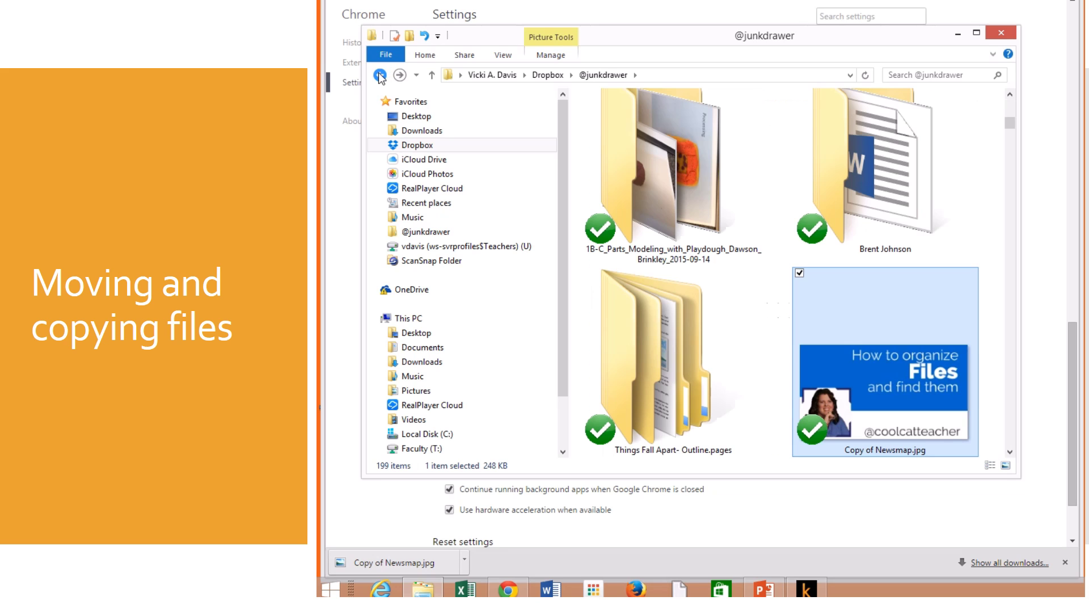
{"action": "right_click", "coordinate": [870, 371]}
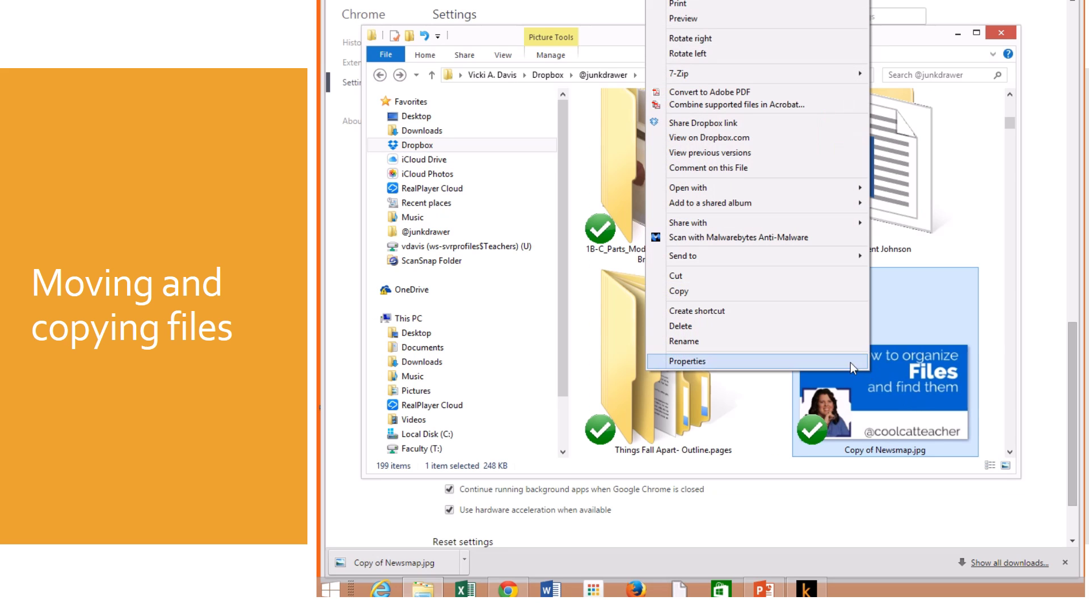
{"action": "left_click", "coordinate": [809, 328]}
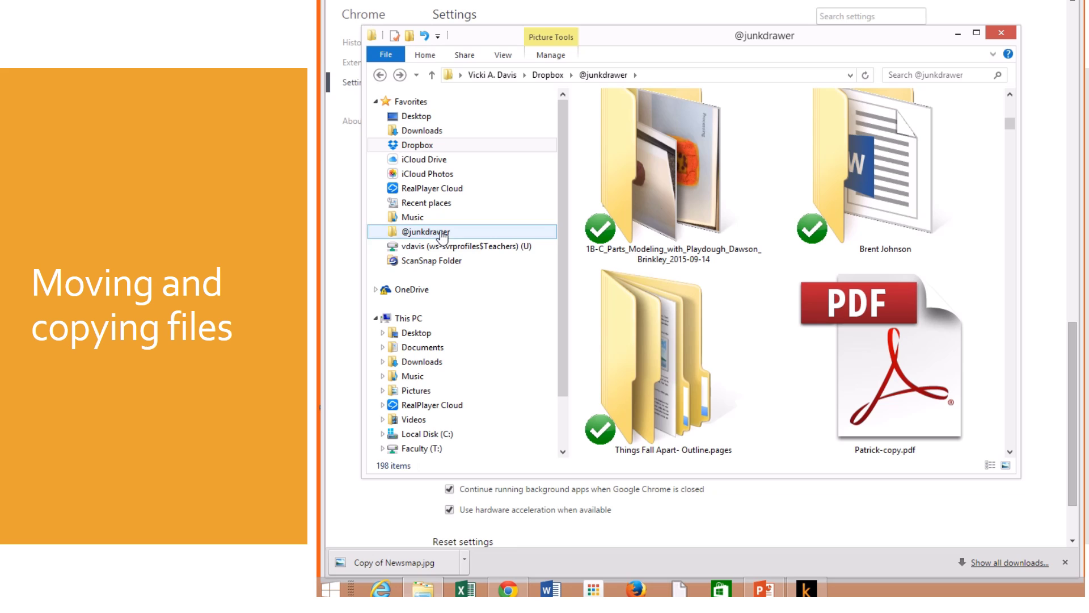
Step: Switch to the Lesson3-drive-organization presentation in PowerPoint, showing empty slide 6
{"action": "left_click", "coordinate": [762, 591]}
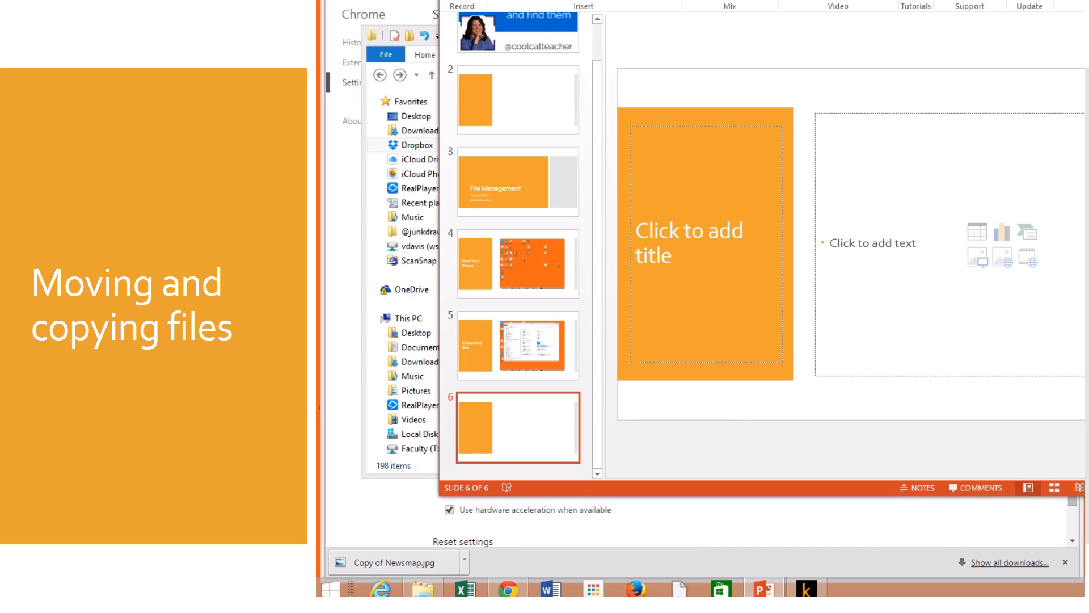